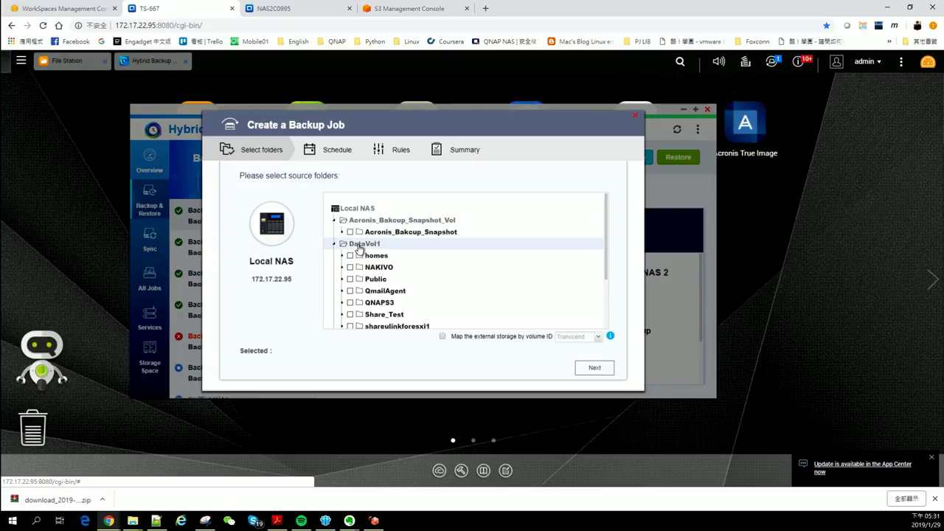
Dismiss the update notification and browse the subfolders of Public on DataVol1 in the source folder tree.
{"action": "left_click", "coordinate": [932, 458]}
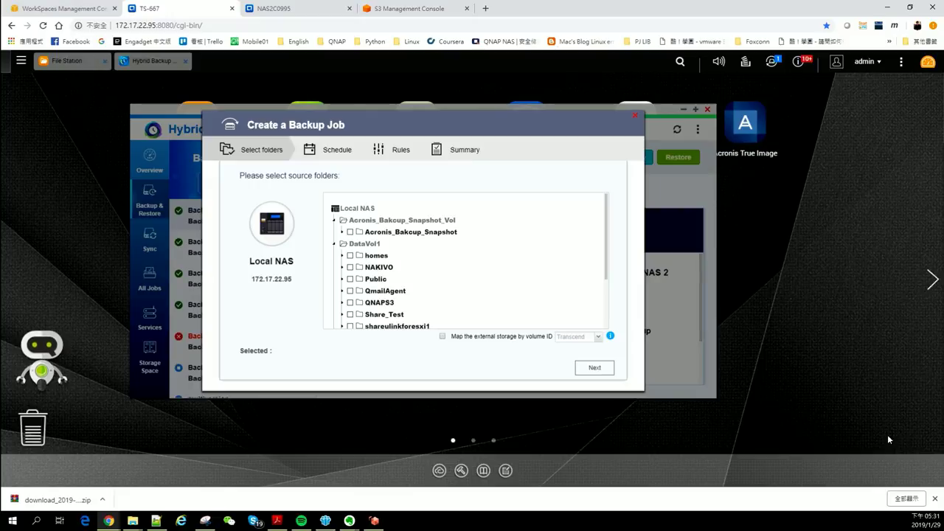
{"action": "left_click", "coordinate": [344, 283]}
{"action": "scroll", "coordinate": [347, 288], "scroll_direction": "down", "scroll_amount": 1}
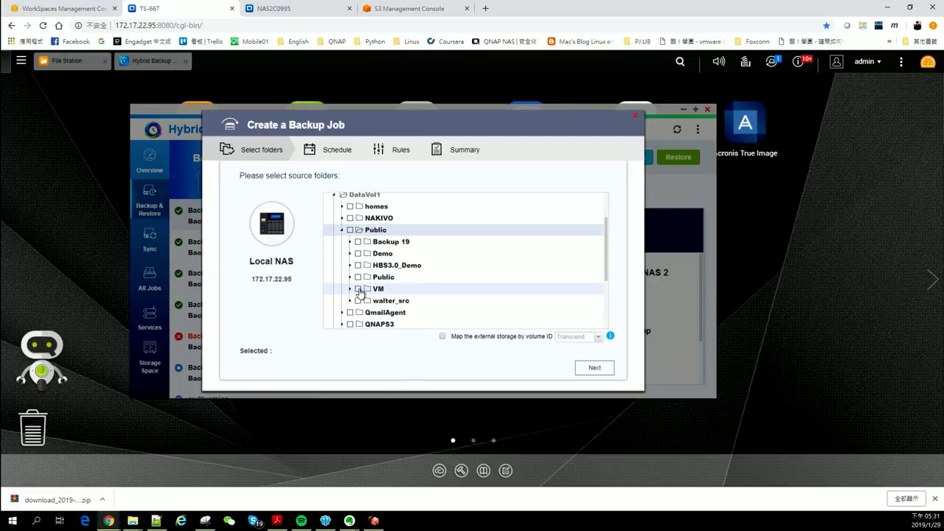
{"action": "left_click", "coordinate": [351, 267]}
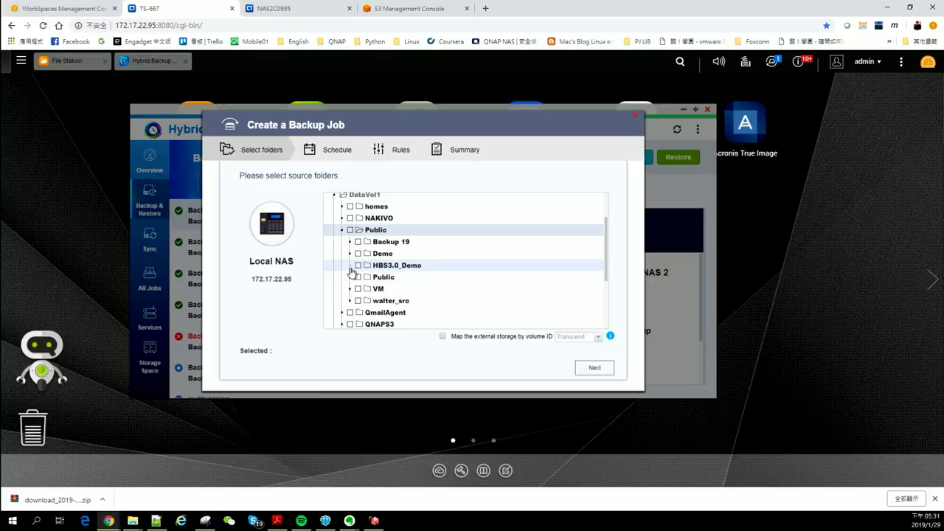
{"action": "scroll", "coordinate": [358, 255], "scroll_direction": "up", "scroll_amount": 1}
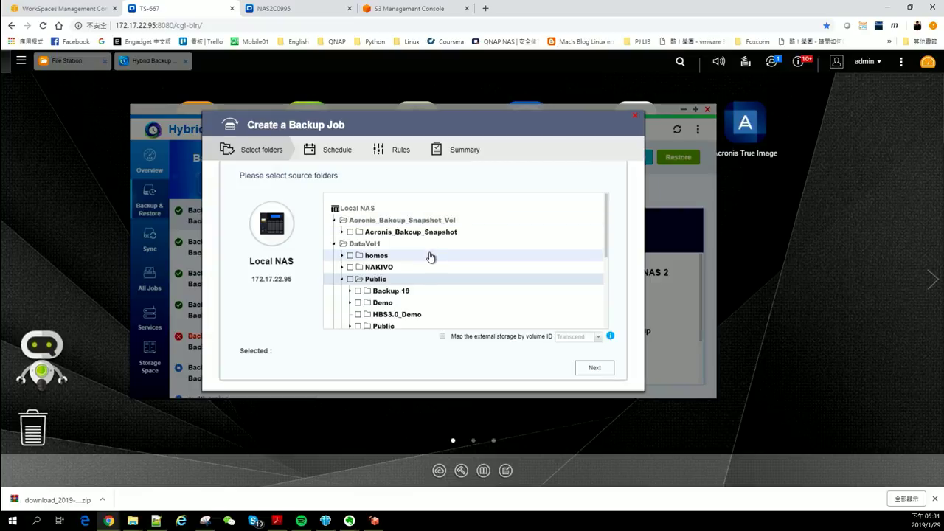
{"action": "scroll", "coordinate": [431, 256], "scroll_direction": "down", "scroll_amount": 1}
{"action": "scroll", "coordinate": [431, 257], "scroll_direction": "down", "scroll_amount": 1}
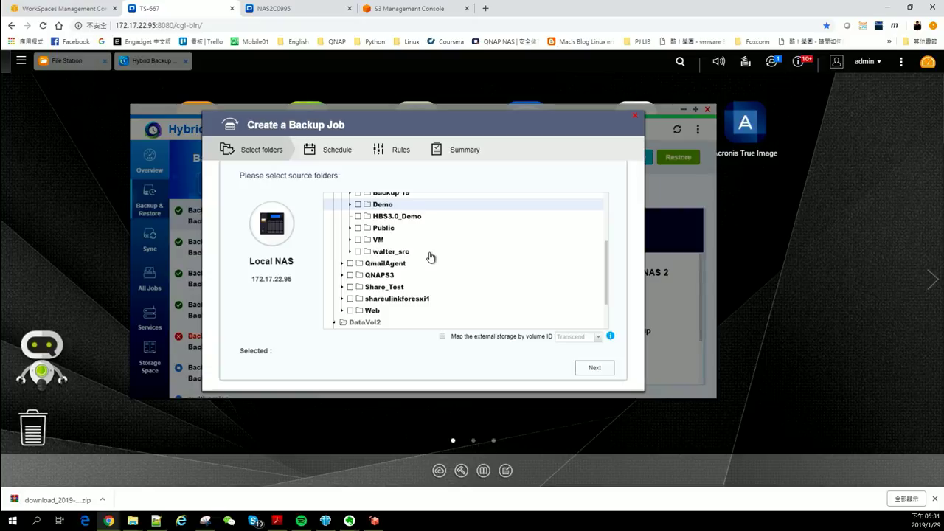
{"action": "scroll", "coordinate": [431, 257], "scroll_direction": "up", "scroll_amount": 1}
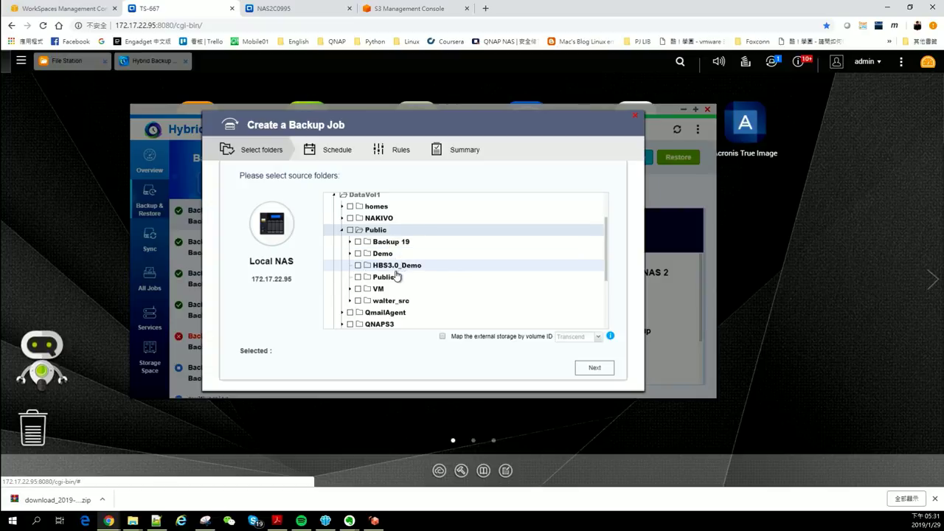
Select the VM_IMAGE folder inside NAS_DEMO on DataVol2 as the backup source and proceed to the destination selection.
{"action": "scroll", "coordinate": [393, 279], "scroll_direction": "down", "scroll_amount": 2}
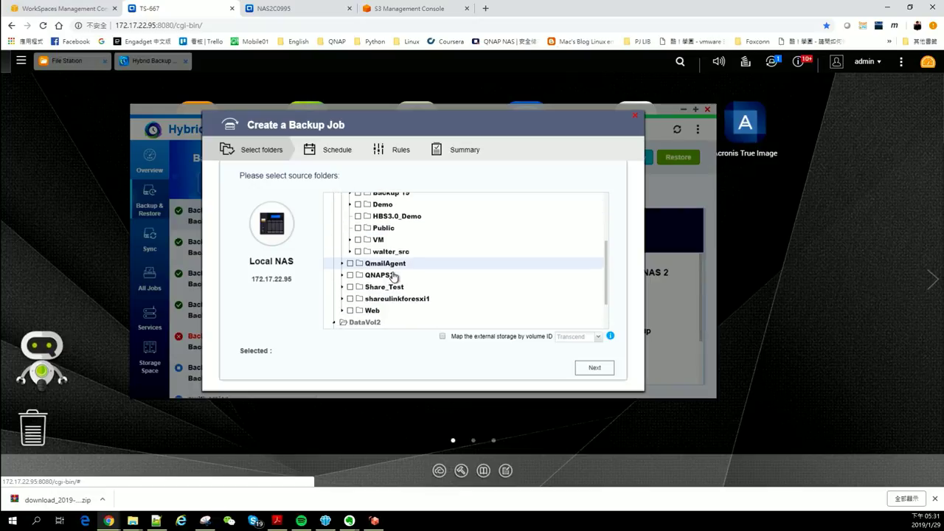
{"action": "scroll", "coordinate": [393, 276], "scroll_direction": "down", "scroll_amount": 2}
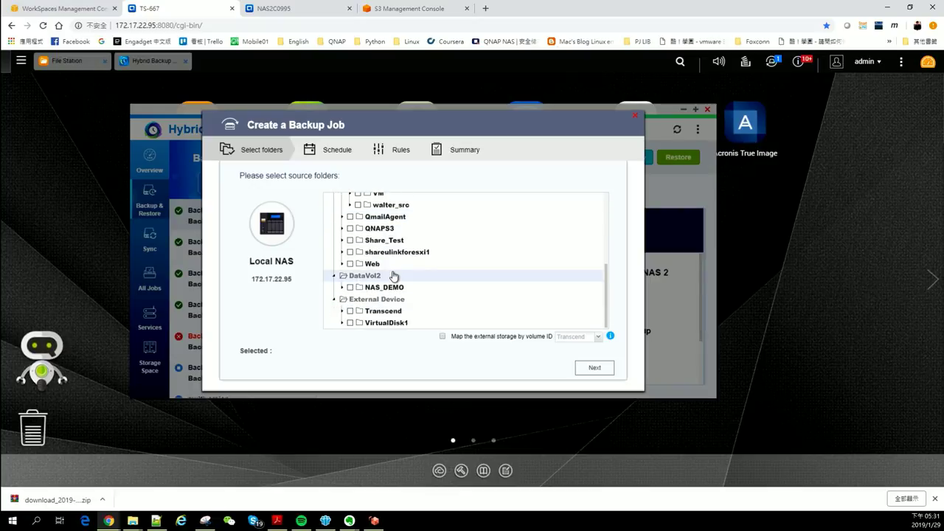
{"action": "left_click", "coordinate": [341, 287]}
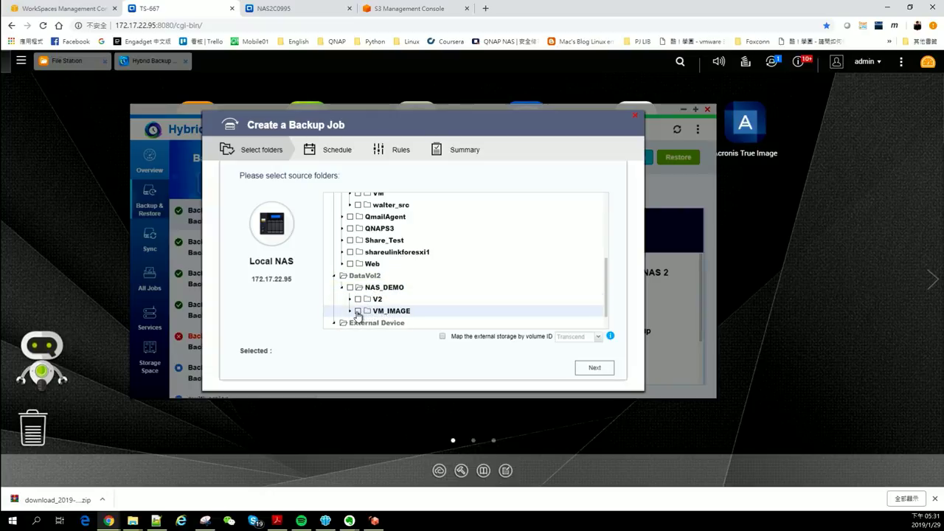
{"action": "left_click", "coordinate": [358, 312]}
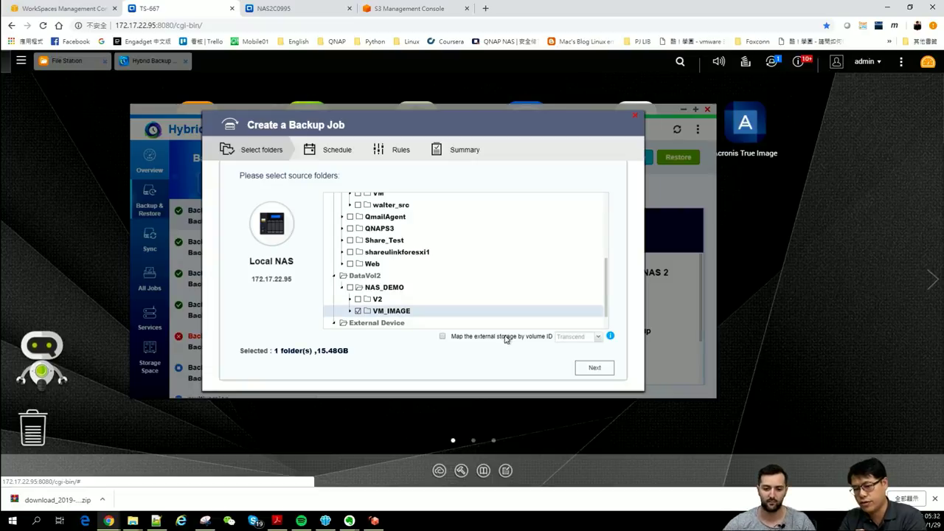
{"action": "left_click", "coordinate": [586, 367]}
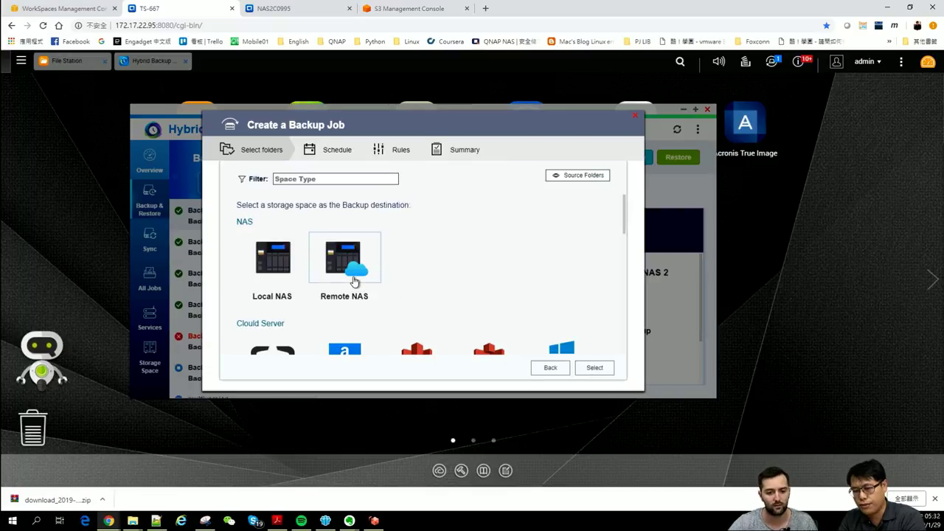
Choose Remote NAS 2 as the backup destination and create a norman_backup folder inside its Public folder as the target.
{"action": "left_click", "coordinate": [355, 281]}
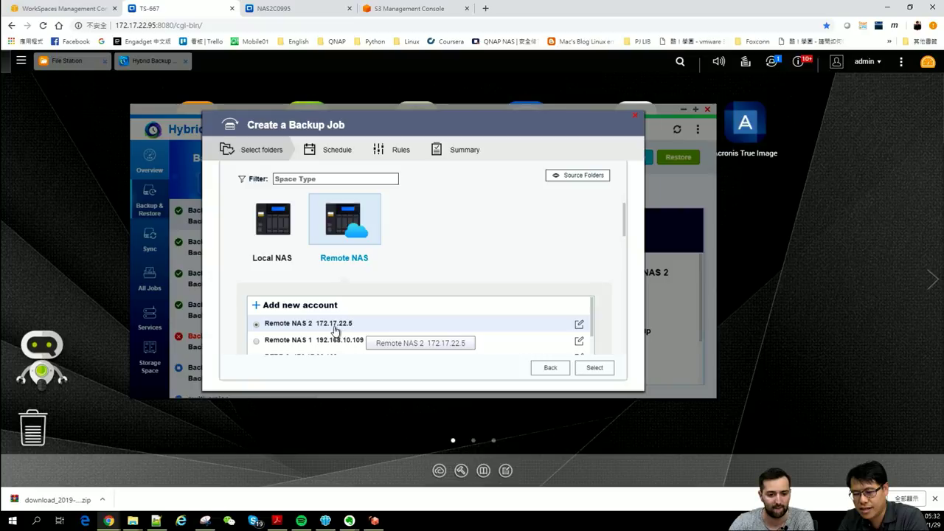
{"action": "left_click", "coordinate": [595, 368]}
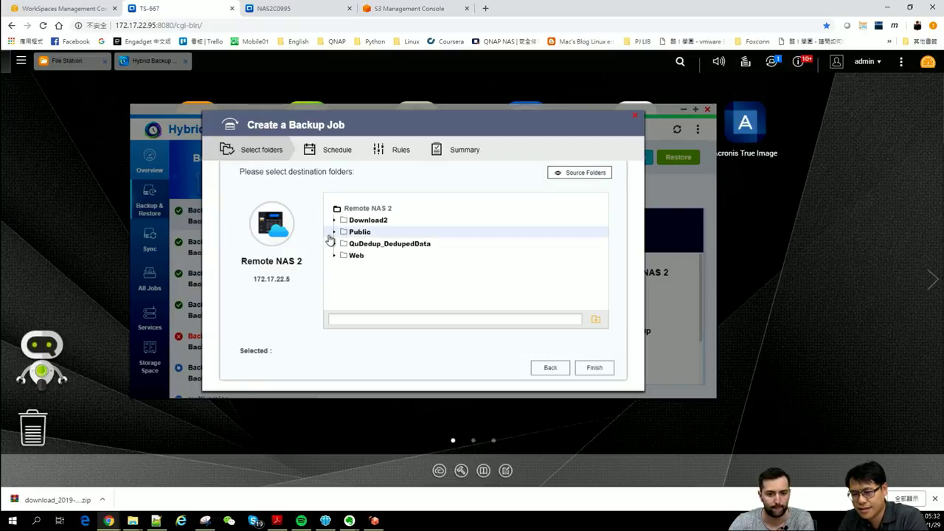
{"action": "left_click", "coordinate": [334, 235]}
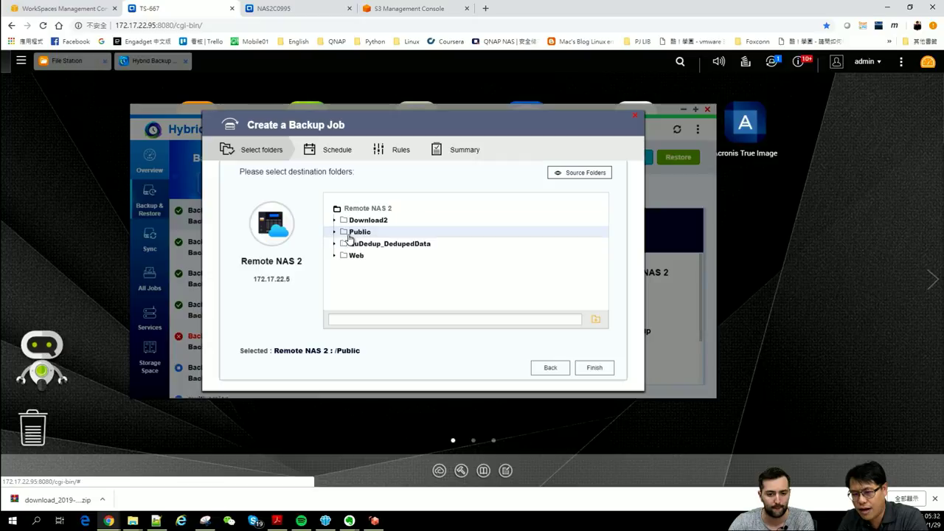
{"action": "left_click", "coordinate": [362, 318]}
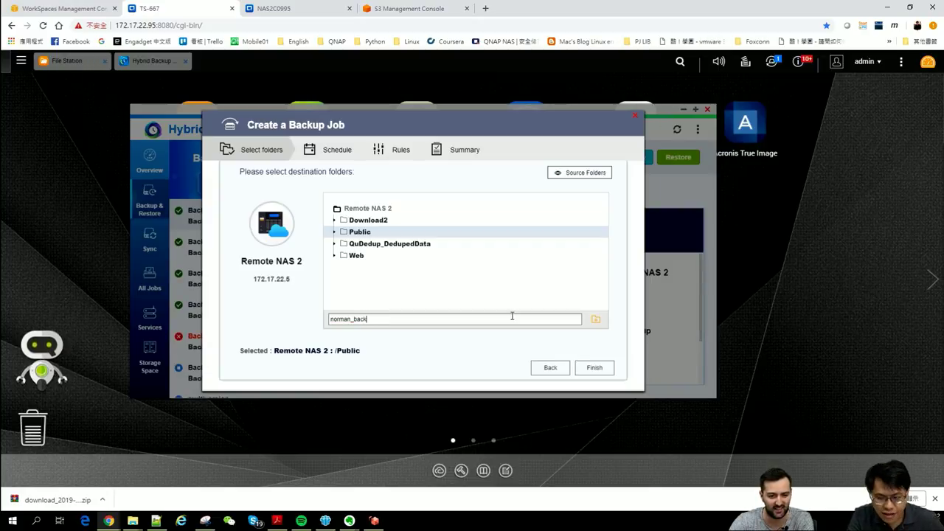
{"action": "left_click", "coordinate": [596, 322]}
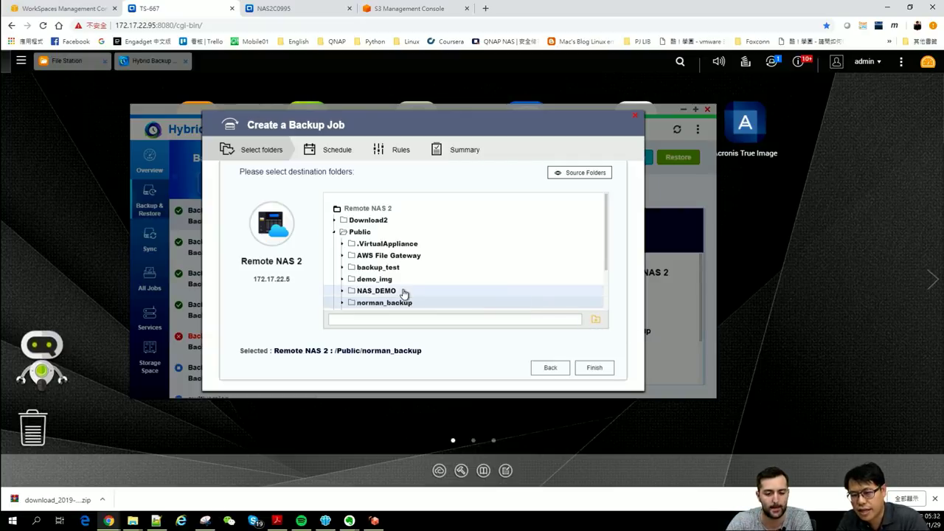
{"action": "left_click", "coordinate": [594, 369]}
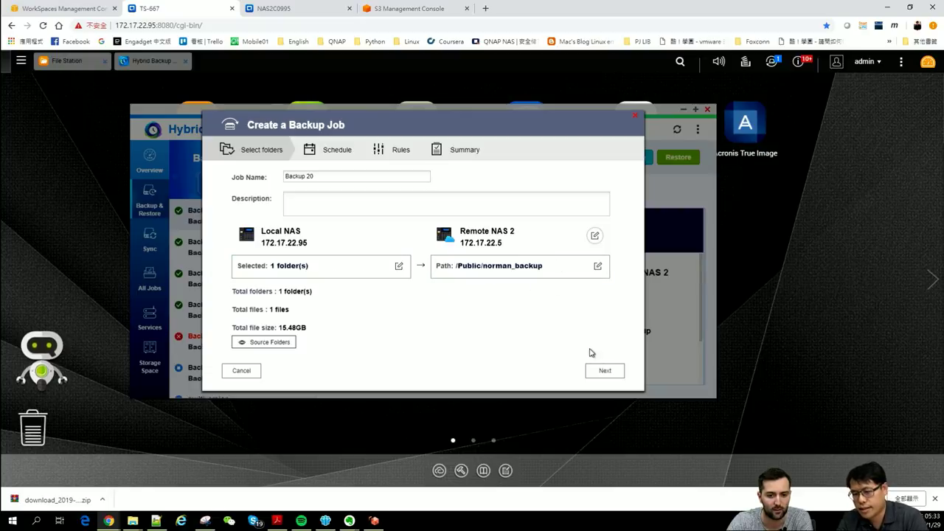
Keep the backup job without a schedule and enable version management for it.
{"action": "left_click", "coordinate": [613, 370]}
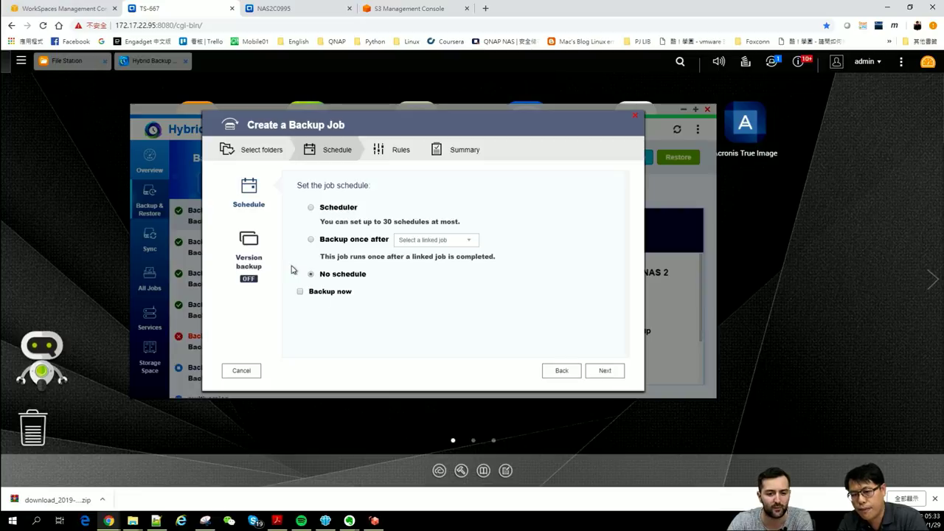
{"action": "left_click", "coordinate": [240, 261]}
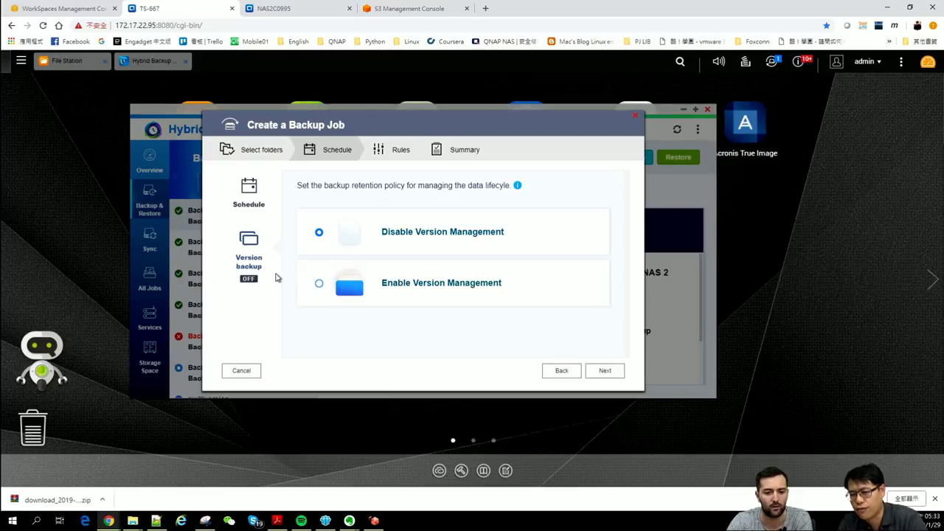
{"action": "left_click", "coordinate": [319, 286]}
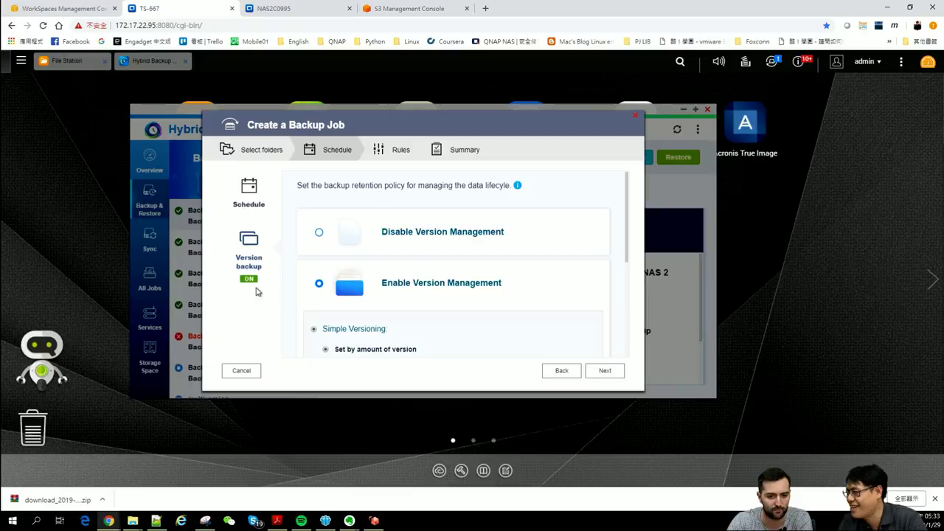
{"action": "left_click", "coordinate": [617, 372]}
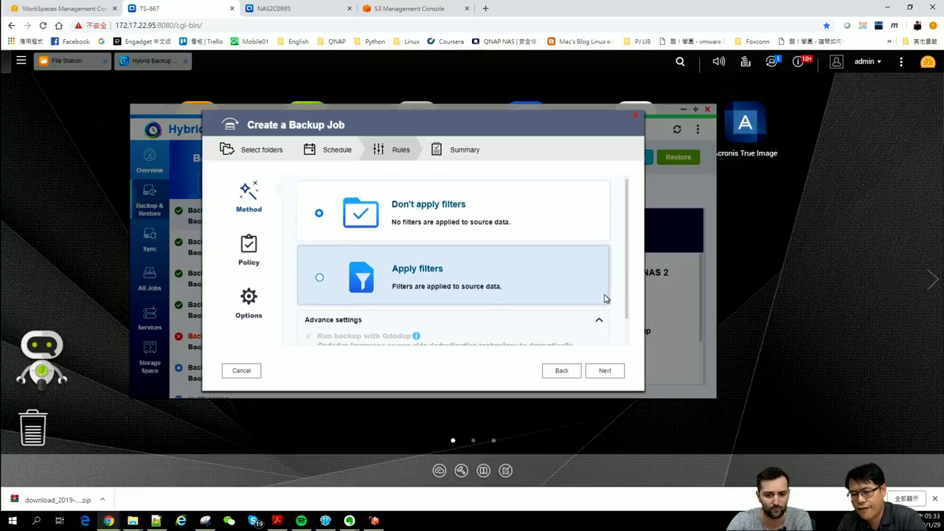
Accept the default rules without filters, create the job Backup 20 and start its backup immediately.
{"action": "scroll", "coordinate": [606, 295], "scroll_direction": "down", "scroll_amount": 1}
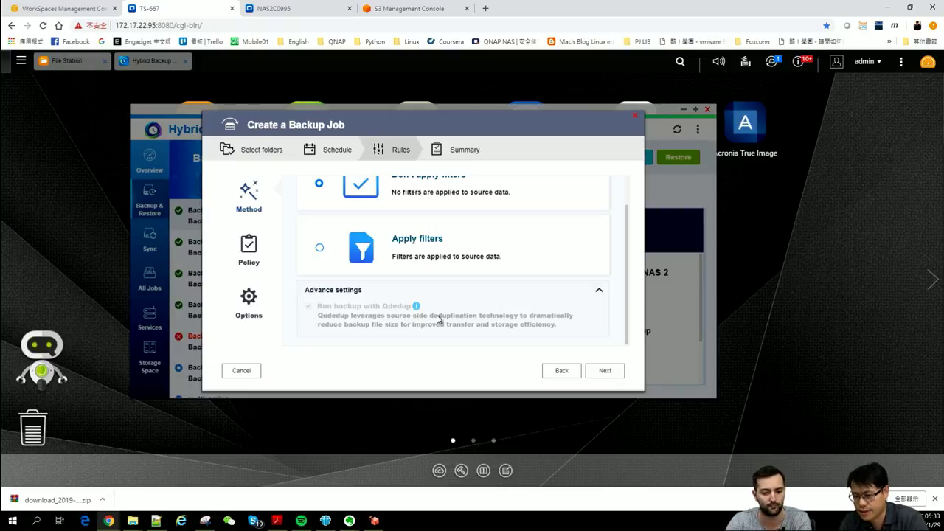
{"action": "left_click", "coordinate": [617, 371]}
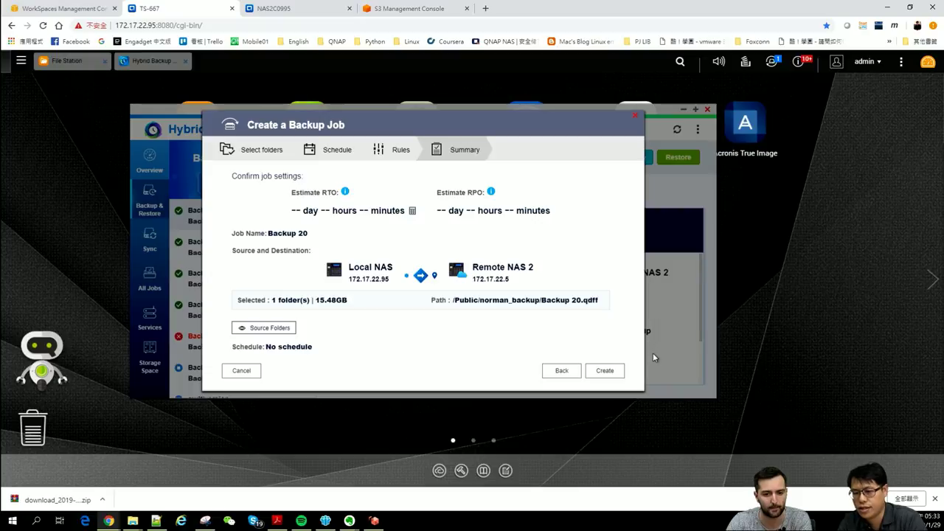
{"action": "left_click", "coordinate": [605, 370]}
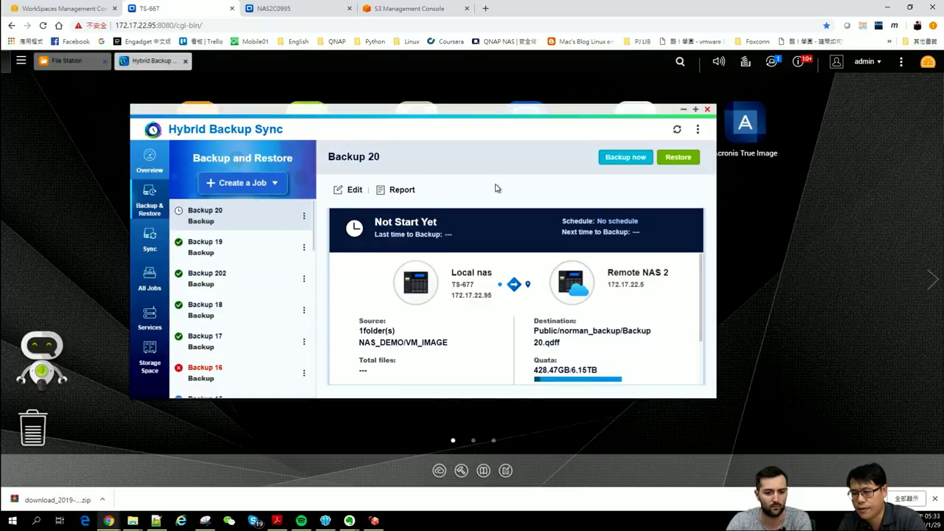
{"action": "left_click", "coordinate": [622, 159]}
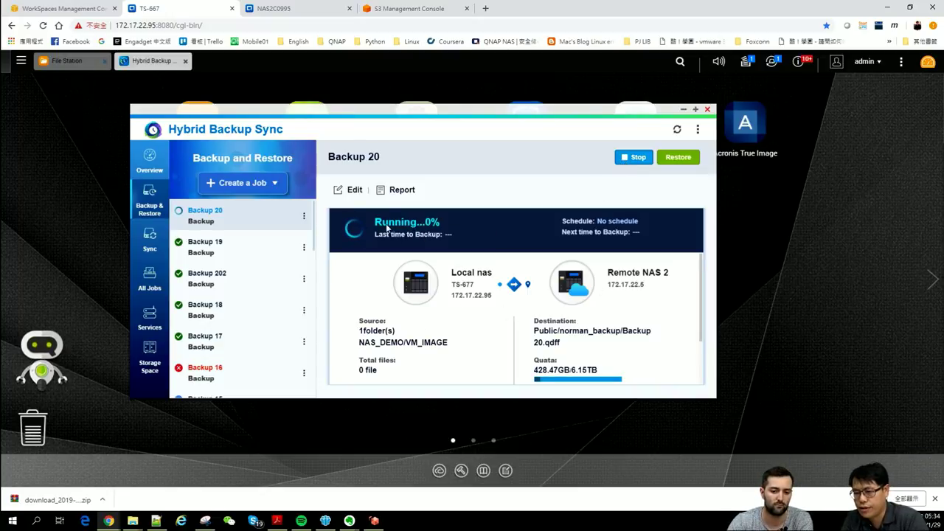
Review the report of Backup 20, including its status, history and log.
{"action": "left_click", "coordinate": [388, 193]}
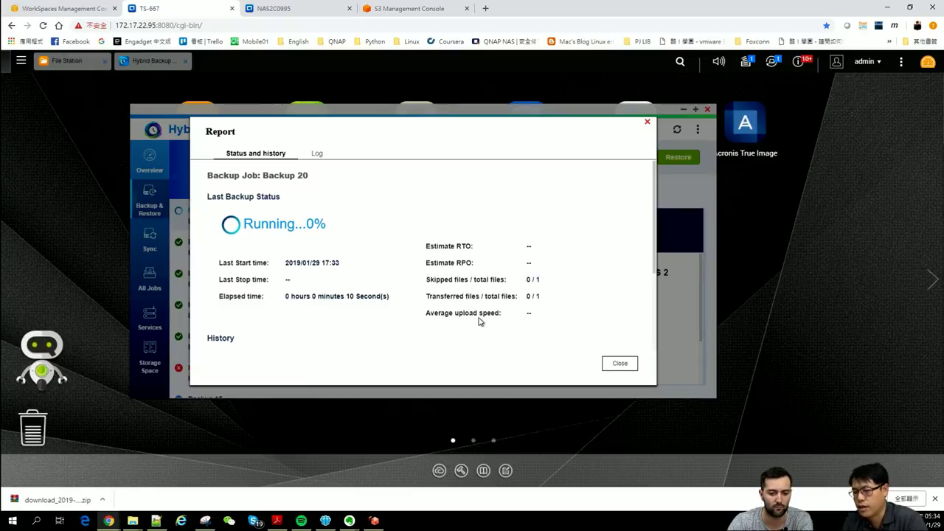
{"action": "scroll", "coordinate": [473, 326], "scroll_direction": "down", "scroll_amount": 2}
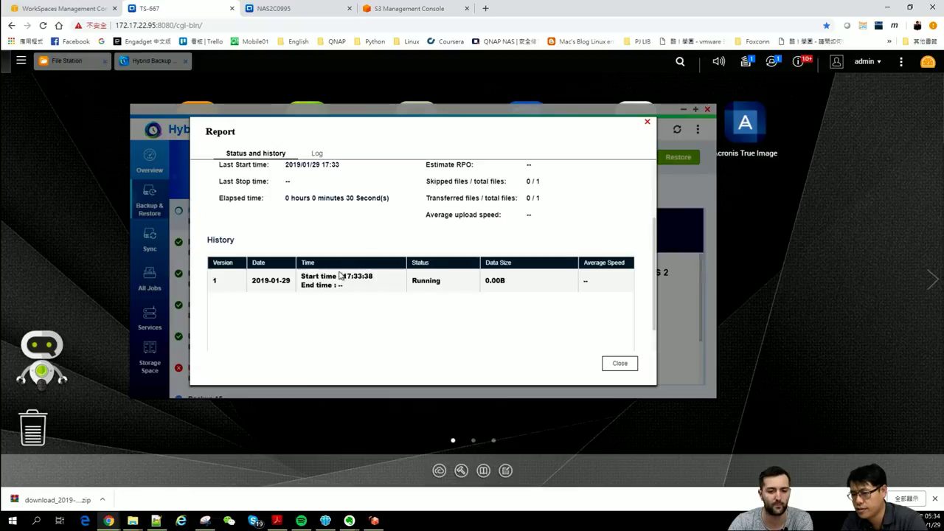
{"action": "left_click", "coordinate": [314, 154]}
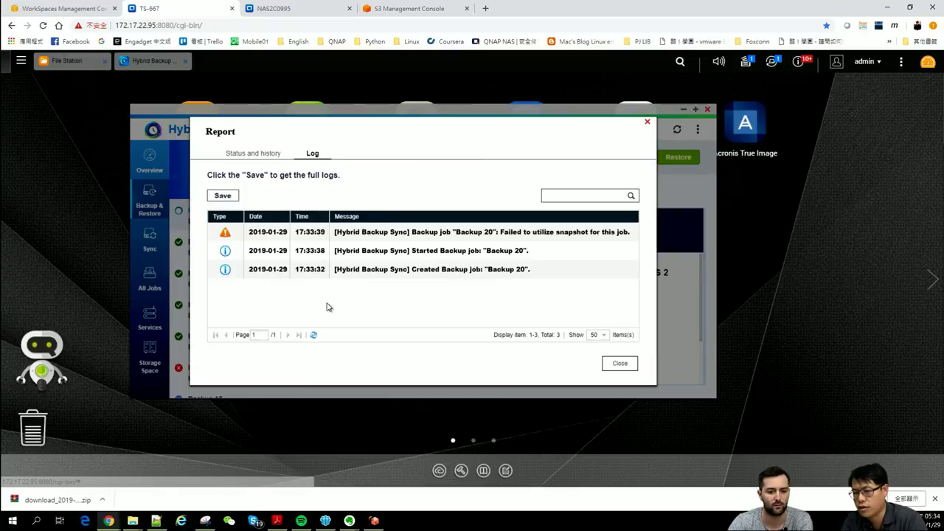
{"action": "left_click", "coordinate": [260, 155]}
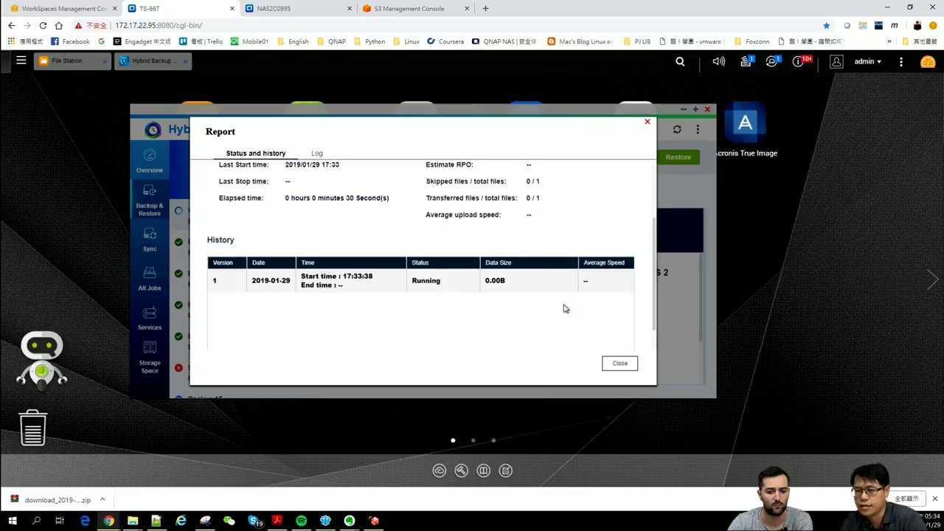
{"action": "scroll", "coordinate": [565, 308], "scroll_direction": "up", "scroll_amount": 3}
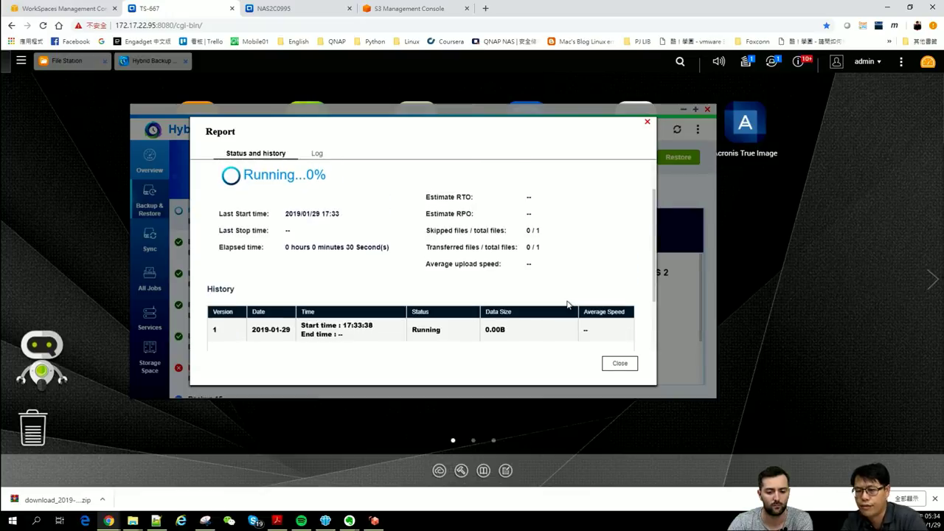
{"action": "left_click", "coordinate": [624, 368]}
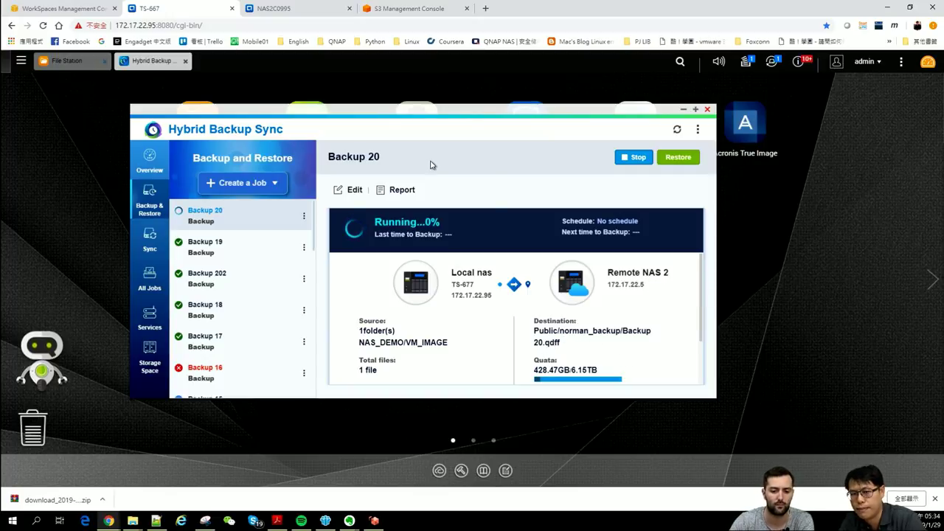
Switch to the File Station of NAS2C0995, refresh Public and open the norman_backup folder to inspect its contents.
{"action": "left_click", "coordinate": [287, 8]}
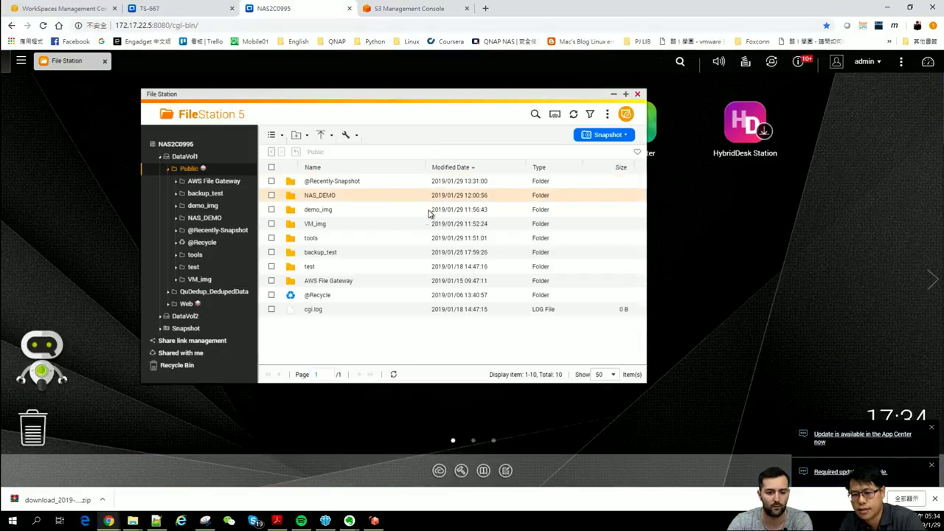
{"action": "left_click", "coordinate": [214, 171]}
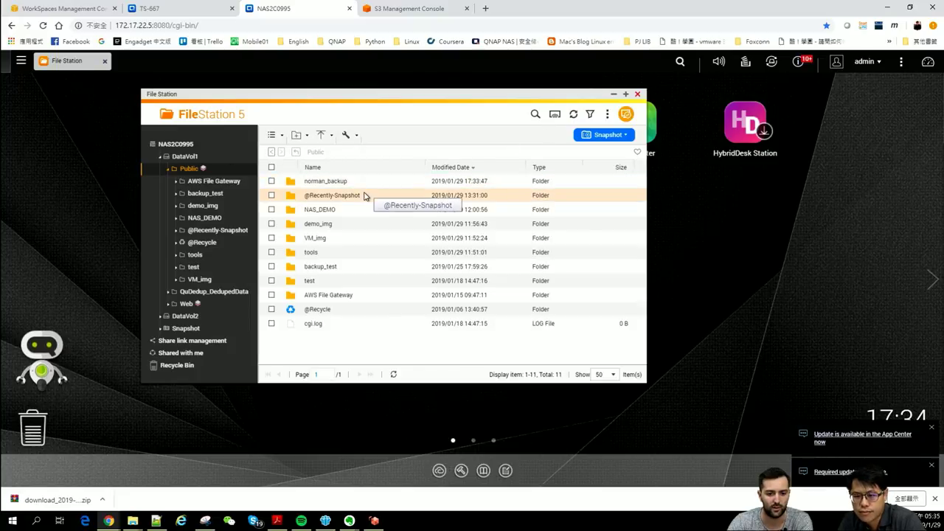
{"action": "left_click", "coordinate": [341, 183]}
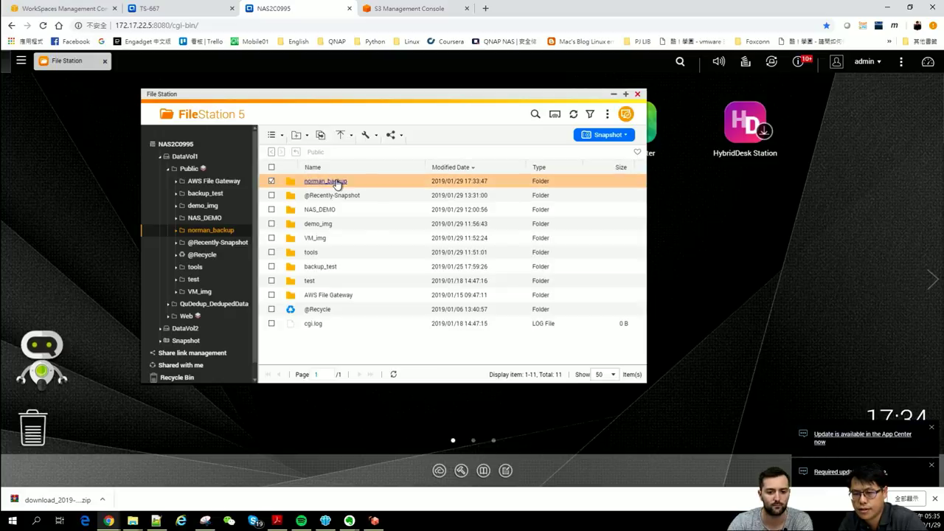
{"action": "left_click", "coordinate": [336, 182]}
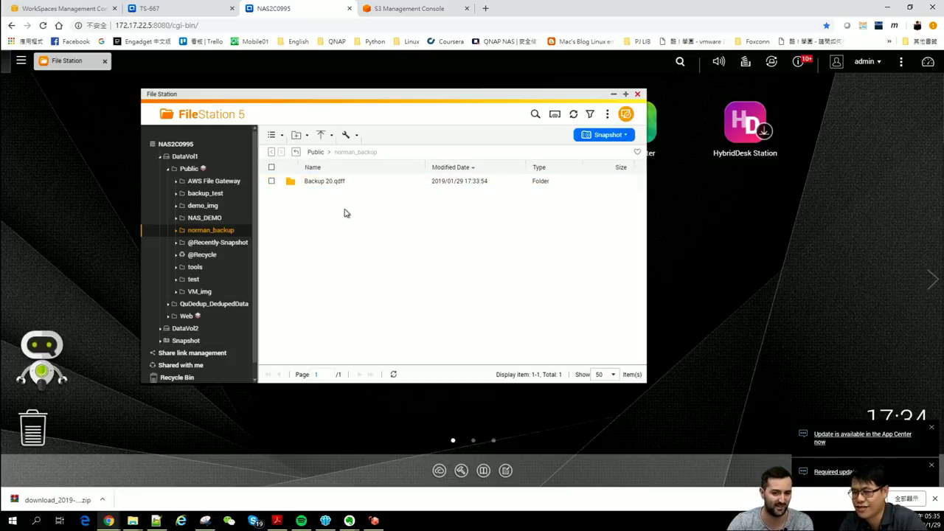
Inspect the contents of Backup 20.qdff, and review the run history in the report of Backup 20 on TS-667.
{"action": "double_click", "coordinate": [338, 183]}
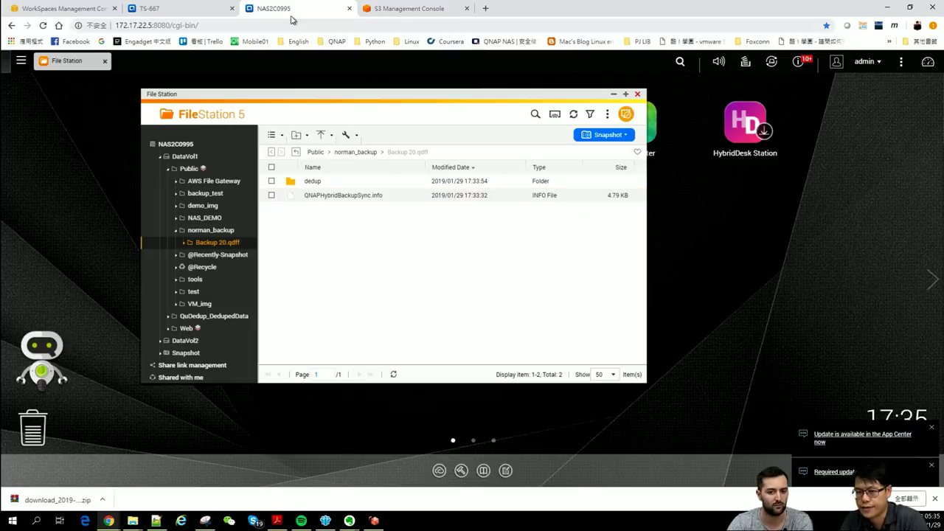
{"action": "left_click", "coordinate": [198, 10]}
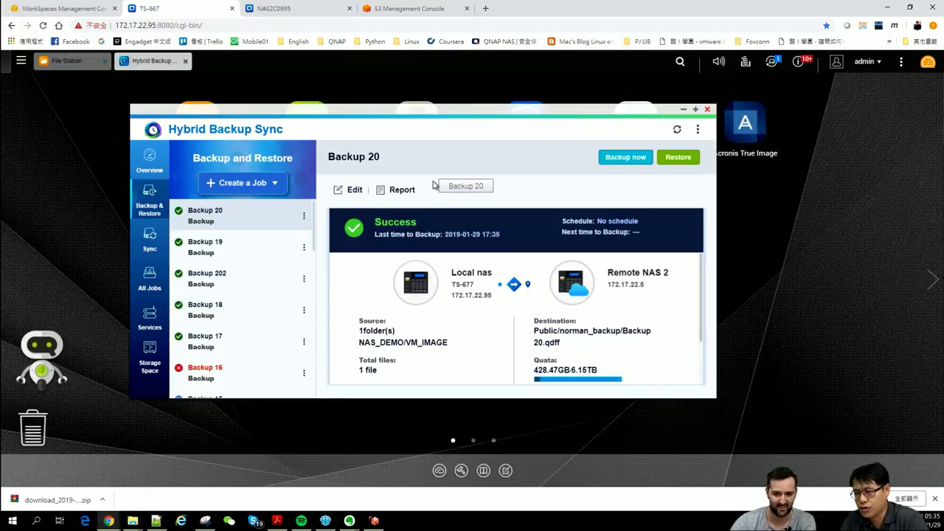
{"action": "left_click", "coordinate": [402, 190]}
{"action": "scroll", "coordinate": [582, 302], "scroll_direction": "down", "scroll_amount": 2}
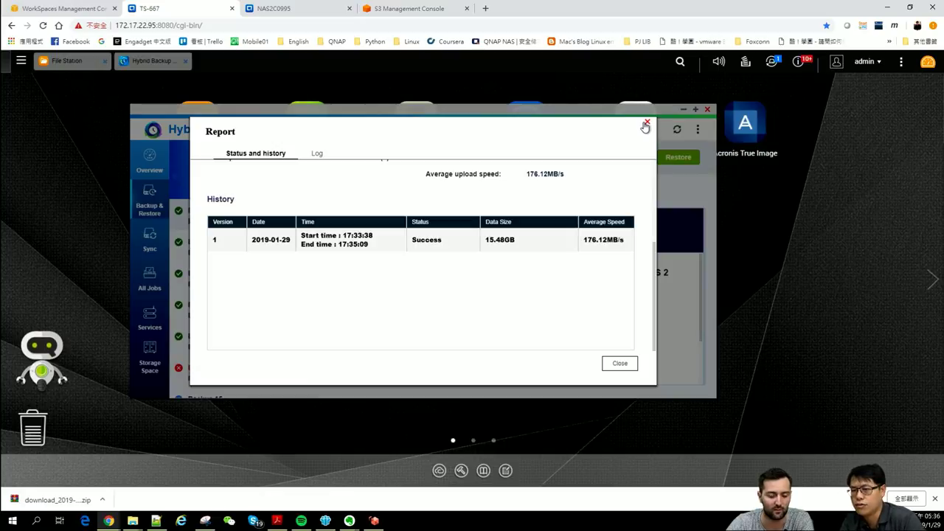
{"action": "left_click", "coordinate": [647, 121]}
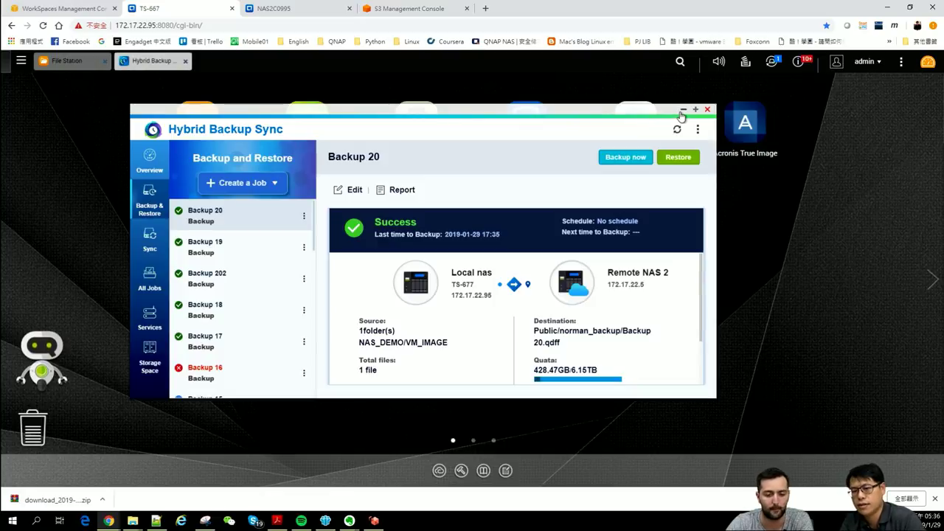
Copy TimeShift_14.img from the V2 folder of NAS_DEMO in the File Station of TS-667.
{"action": "left_click", "coordinate": [682, 110]}
{"action": "left_click", "coordinate": [70, 68]}
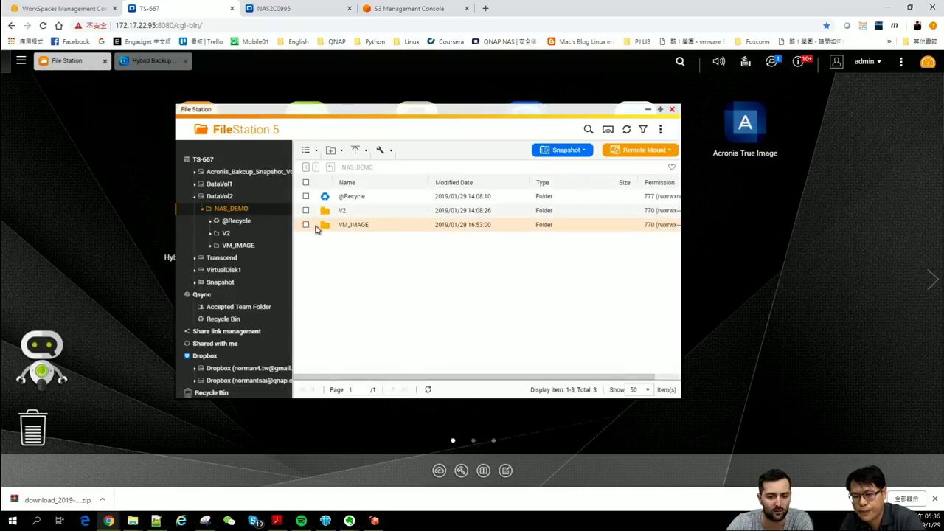
{"action": "left_click", "coordinate": [338, 225]}
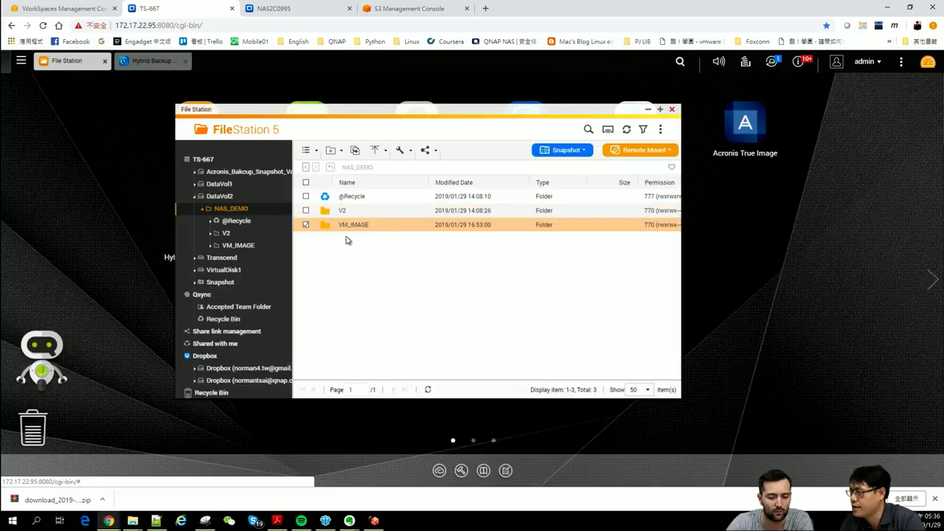
{"action": "double_click", "coordinate": [342, 212]}
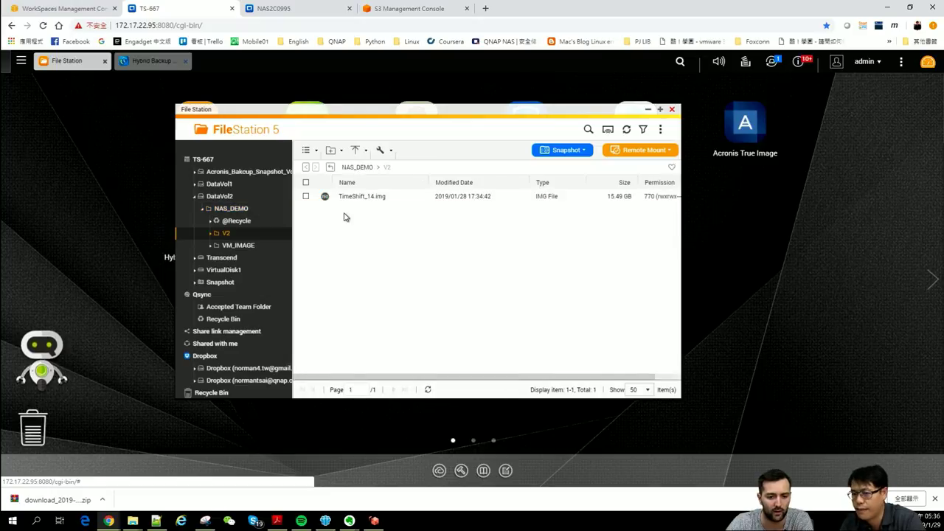
{"action": "left_click", "coordinate": [352, 200]}
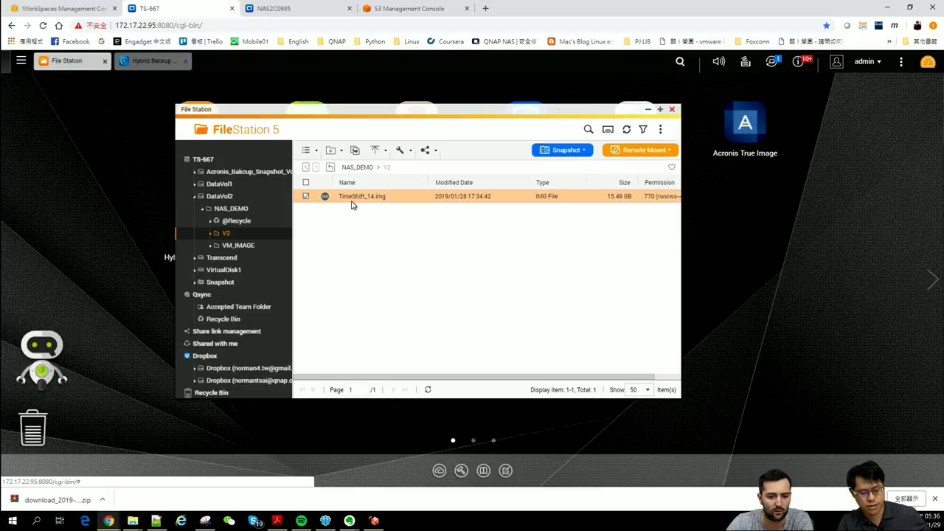
{"action": "right_click", "coordinate": [352, 205]}
{"action": "left_click", "coordinate": [365, 207]}
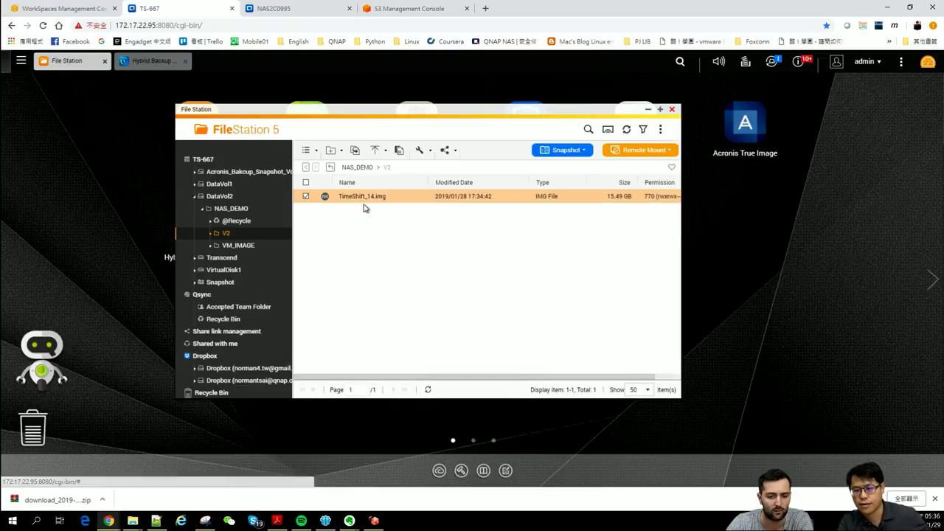
Paste the copied image into the VM_IMAGE folder of NAS_DEMO, overwriting duplicate files.
{"action": "left_click", "coordinate": [236, 247]}
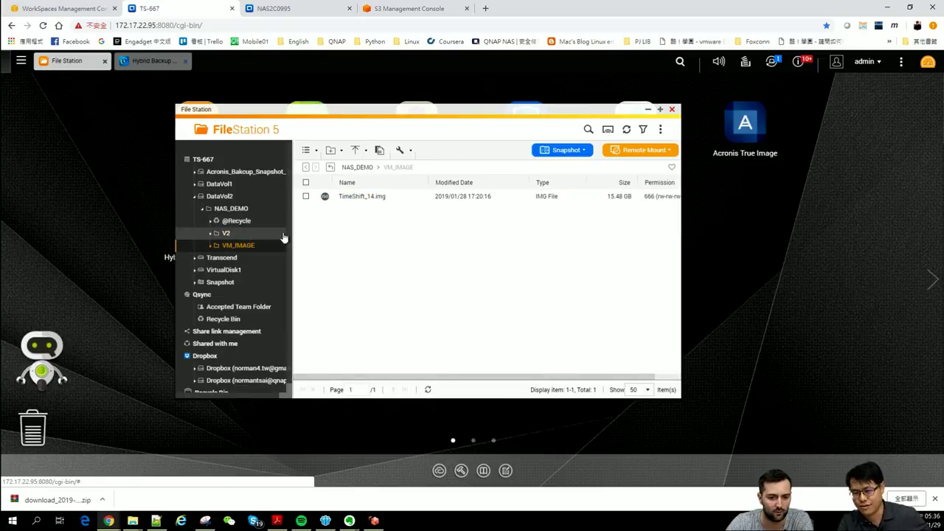
{"action": "right_click", "coordinate": [373, 257]}
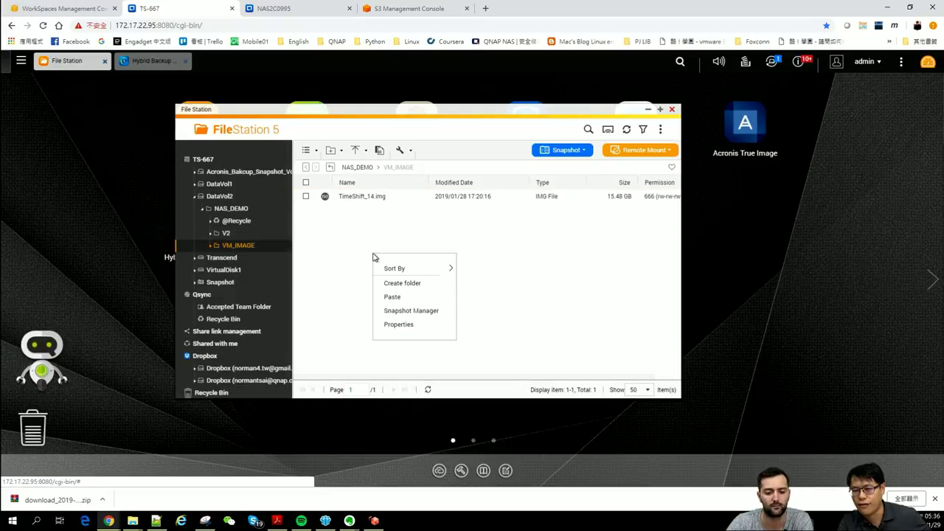
{"action": "left_click", "coordinate": [405, 303]}
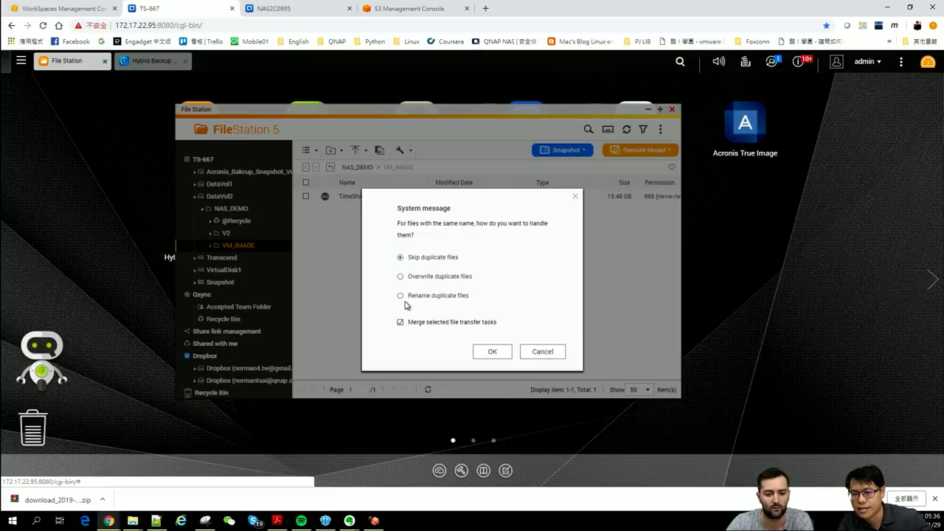
{"action": "left_click", "coordinate": [463, 285]}
{"action": "left_click", "coordinate": [490, 352]}
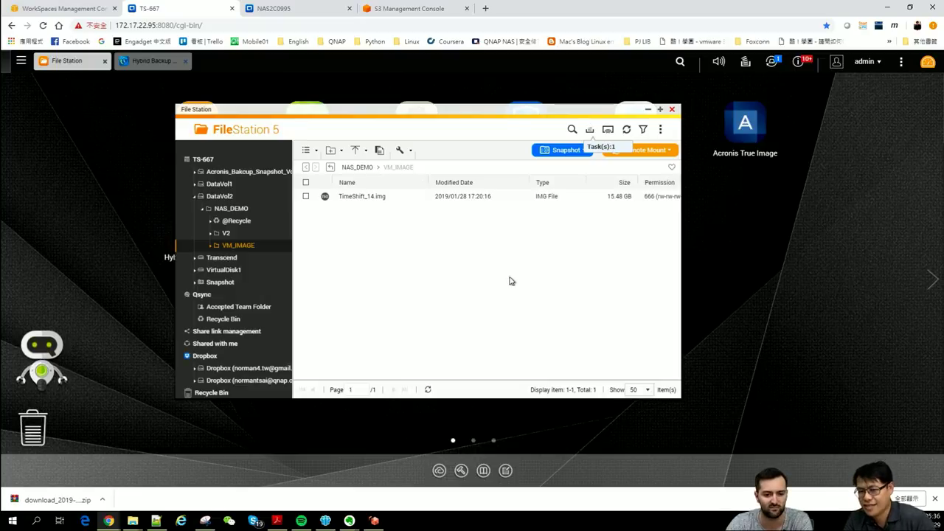
Check the progress of the file copy and the updated VM_IMAGE folder, and close File Station.
{"action": "left_click", "coordinate": [592, 136]}
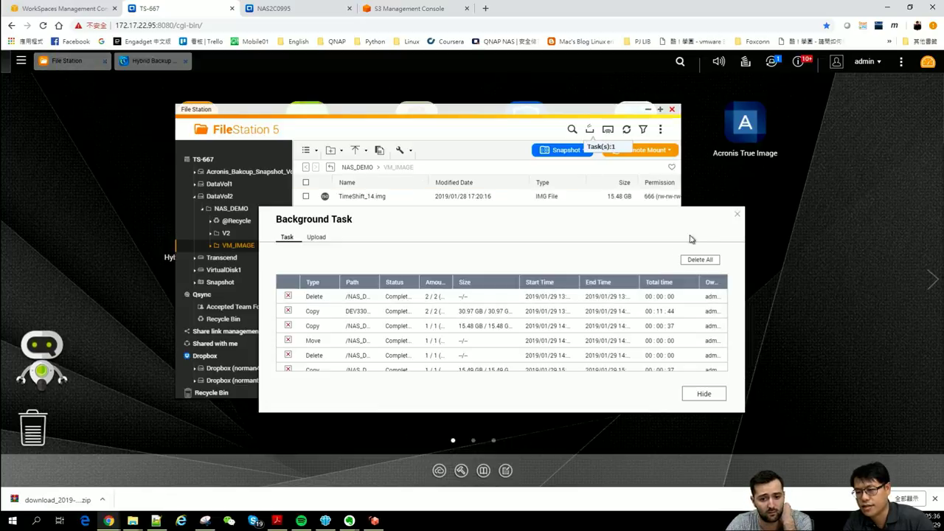
{"action": "left_click", "coordinate": [738, 214]}
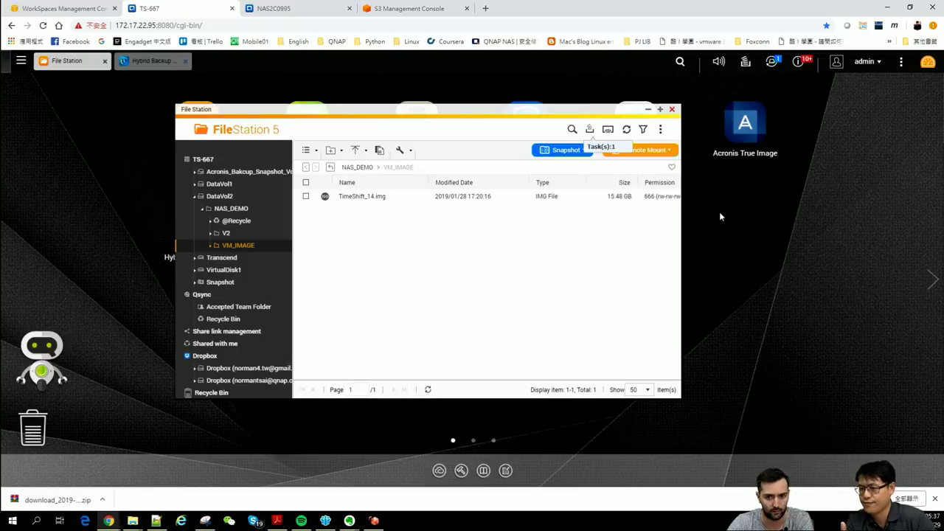
{"action": "left_click", "coordinate": [135, 64]}
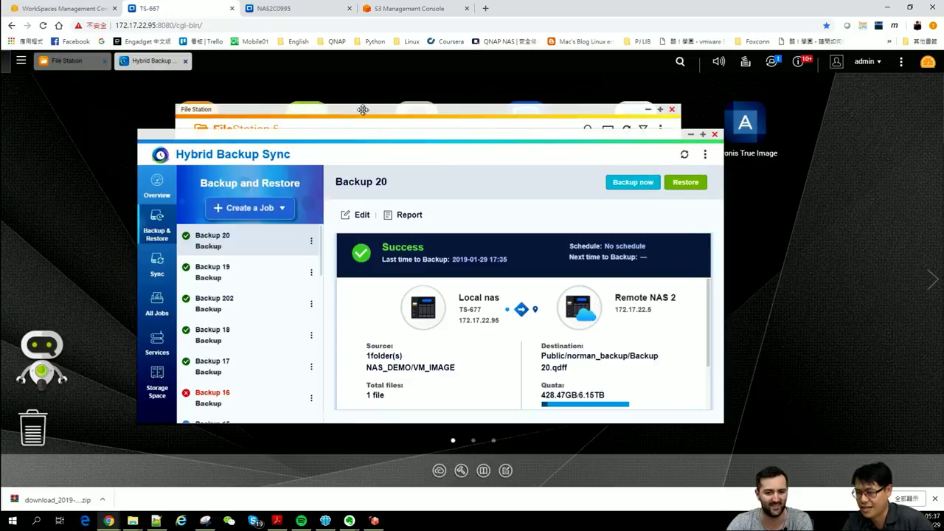
{"action": "left_click", "coordinate": [363, 109]}
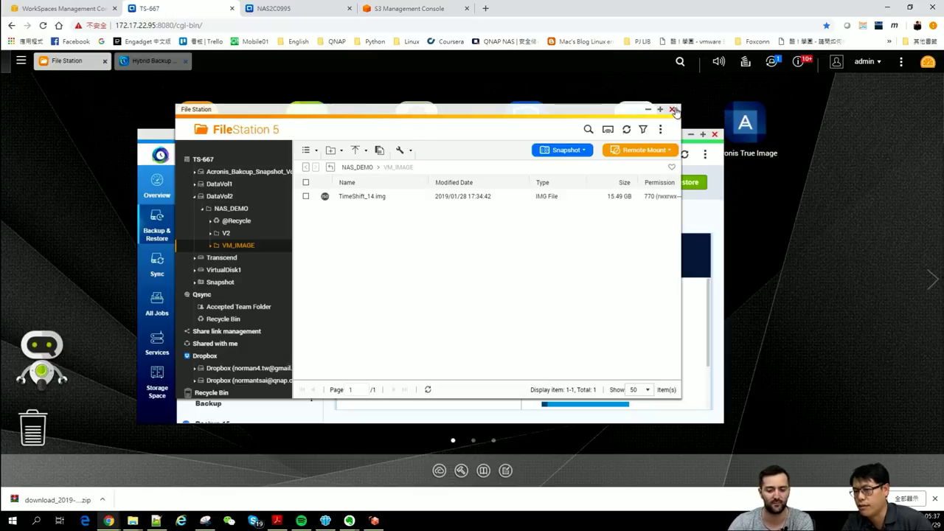
{"action": "left_click", "coordinate": [672, 108]}
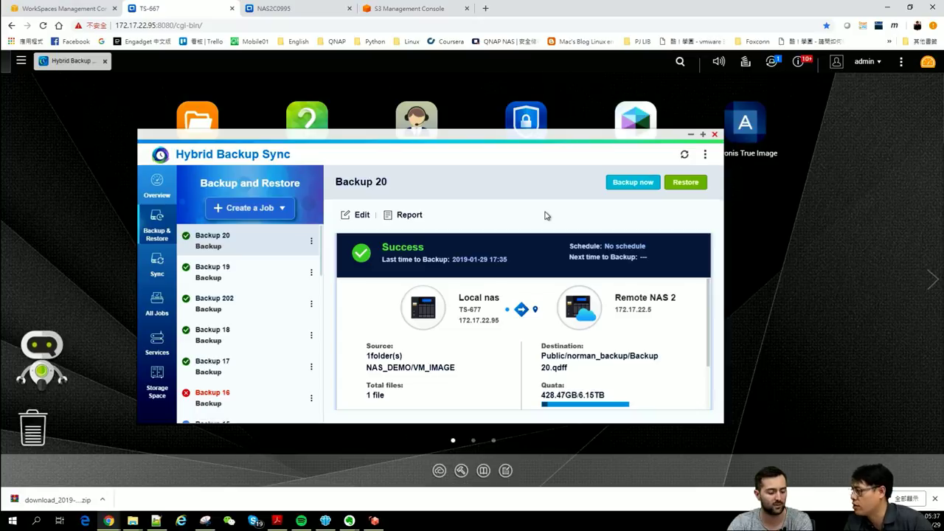
Run Backup 20 again in Hybrid Backup Sync and review the status and history in its report.
{"action": "left_click", "coordinate": [625, 184]}
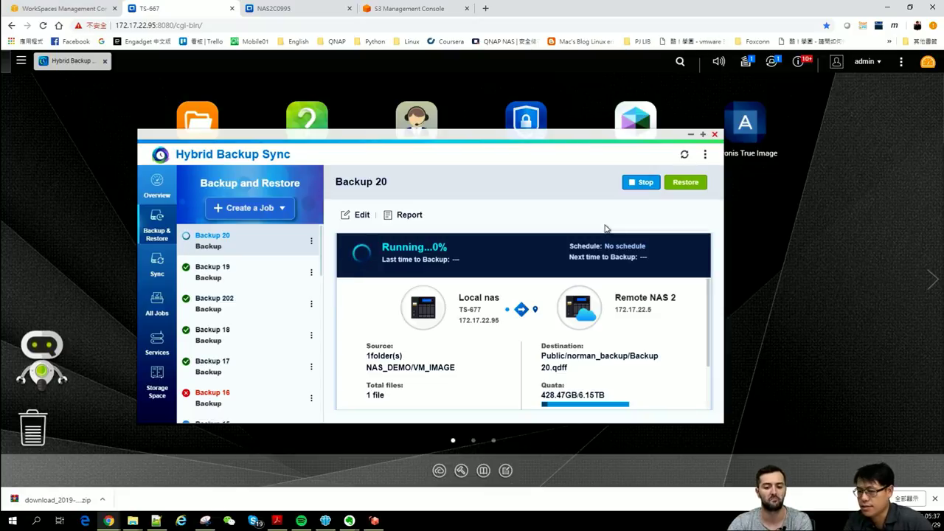
{"action": "left_click", "coordinate": [409, 216]}
{"action": "scroll", "coordinate": [555, 247], "scroll_direction": "down", "scroll_amount": 3}
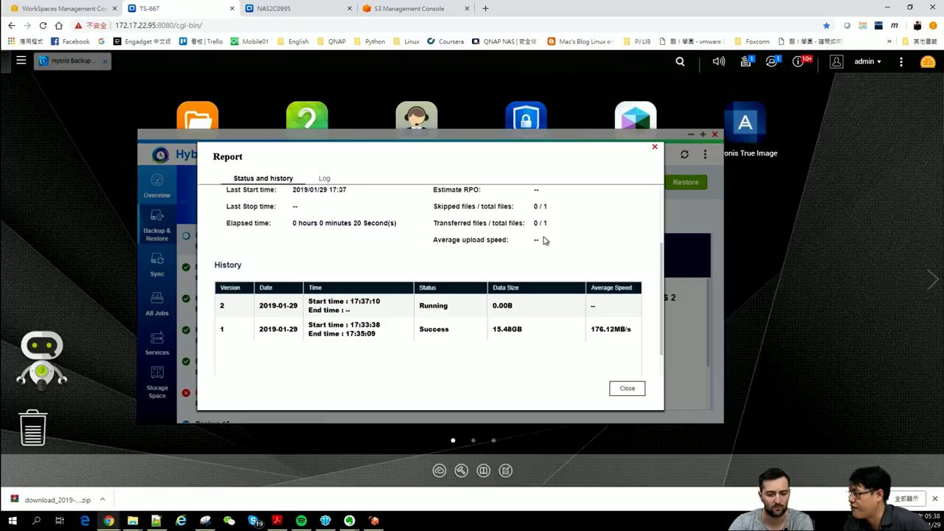
{"action": "scroll", "coordinate": [539, 253], "scroll_direction": "up", "scroll_amount": 3}
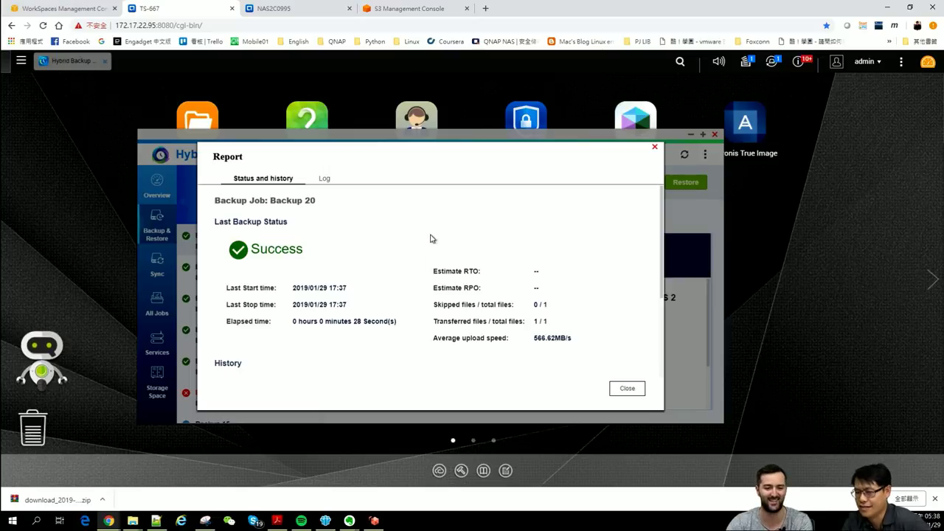
{"action": "scroll", "coordinate": [433, 238], "scroll_direction": "down", "scroll_amount": 3}
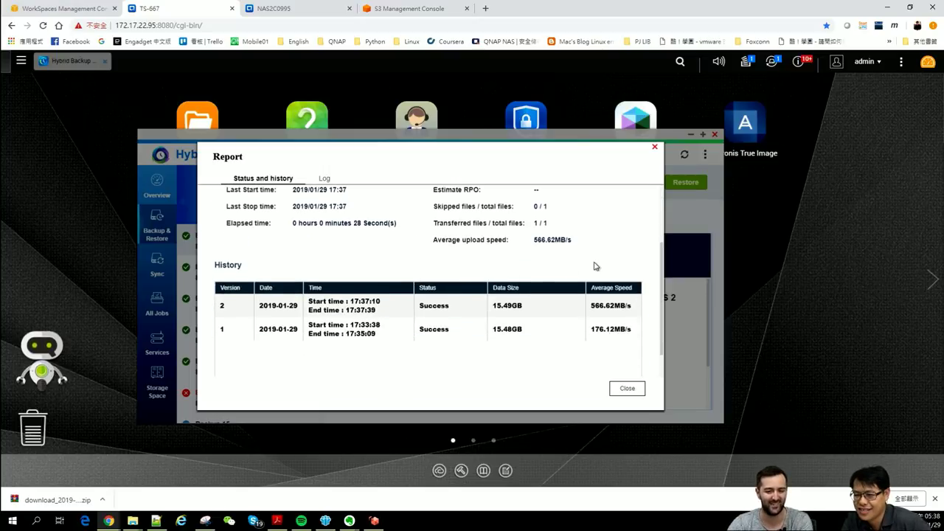
{"action": "left_click", "coordinate": [655, 150]}
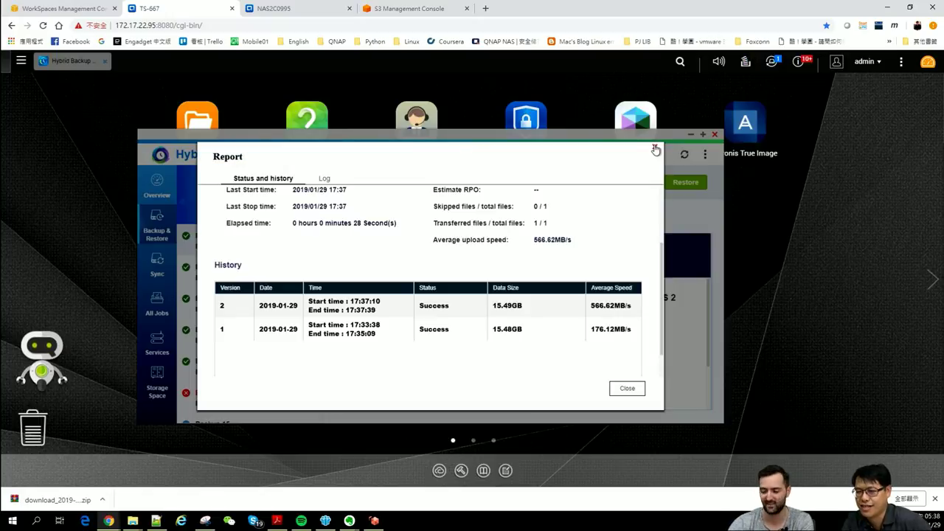
{"action": "left_click", "coordinate": [656, 150]}
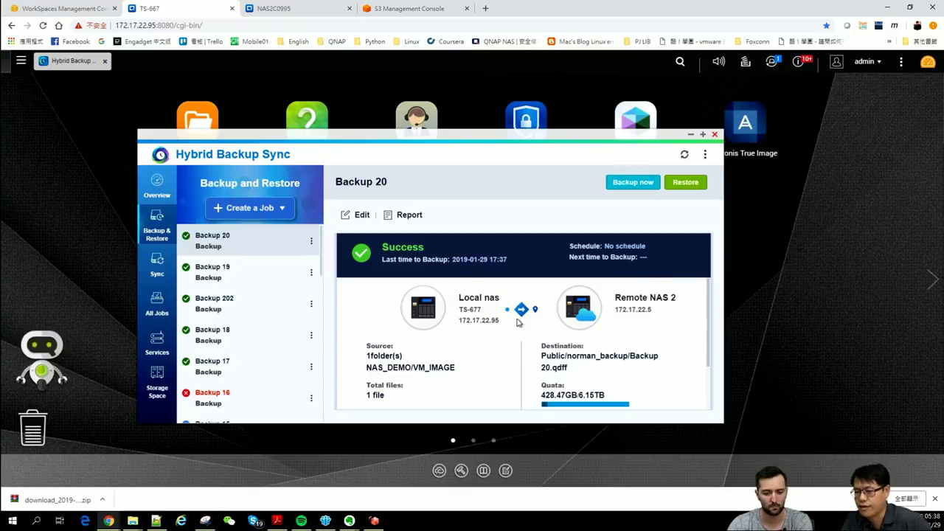
Begin a restore job for Backup 20 and mark TimeShift_14.img in NAS_DEMO/VM_IMAGE from the 2019-01-29T17:37:10 version as source data.
{"action": "left_click", "coordinate": [692, 190]}
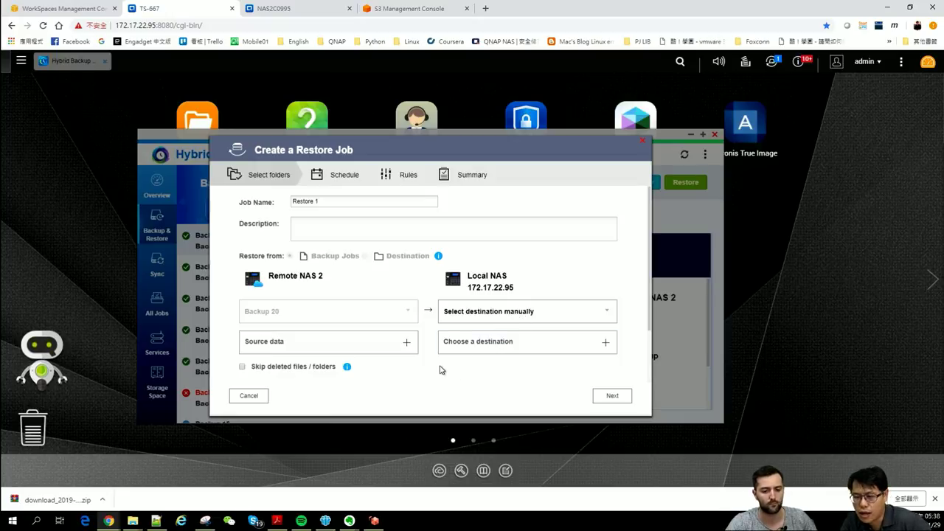
{"action": "left_click", "coordinate": [408, 344]}
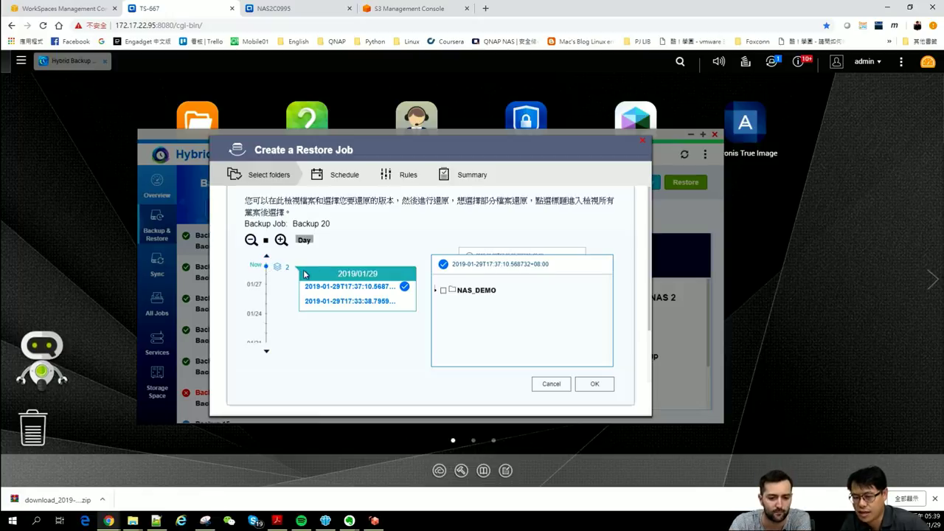
{"action": "left_click", "coordinate": [366, 300]}
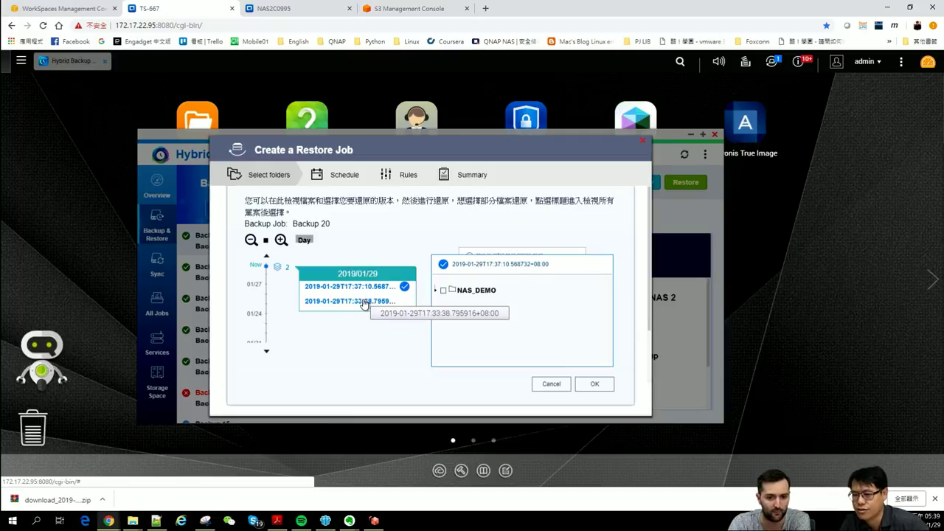
{"action": "left_click", "coordinate": [363, 287]}
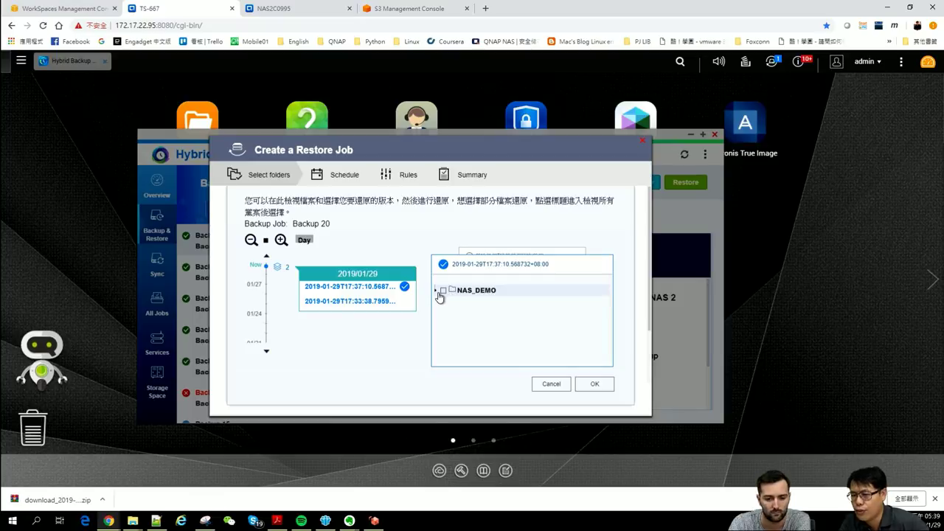
{"action": "left_click", "coordinate": [437, 291]}
{"action": "left_click", "coordinate": [443, 302]}
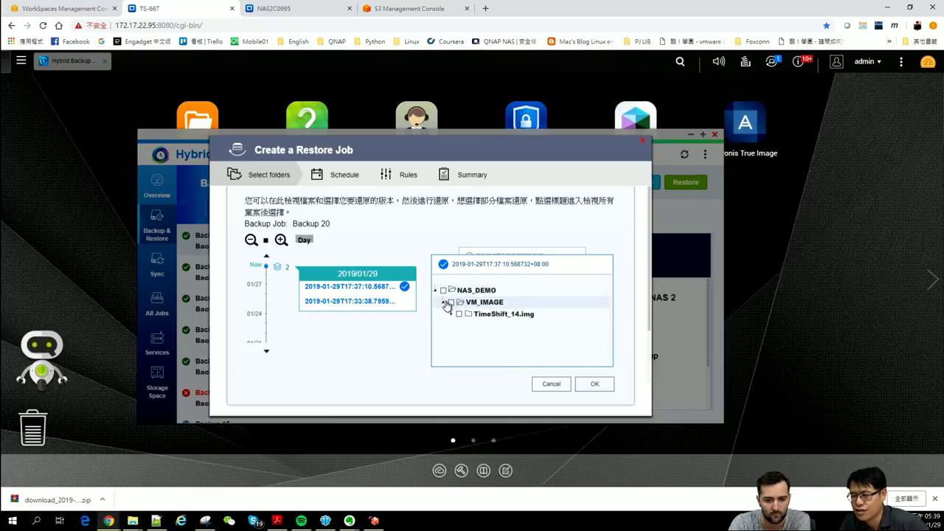
{"action": "left_click", "coordinate": [458, 314]}
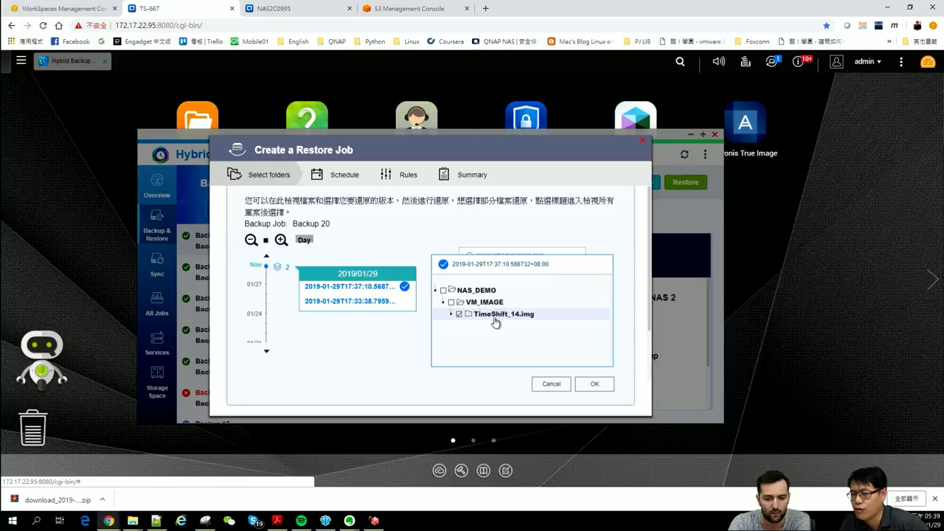
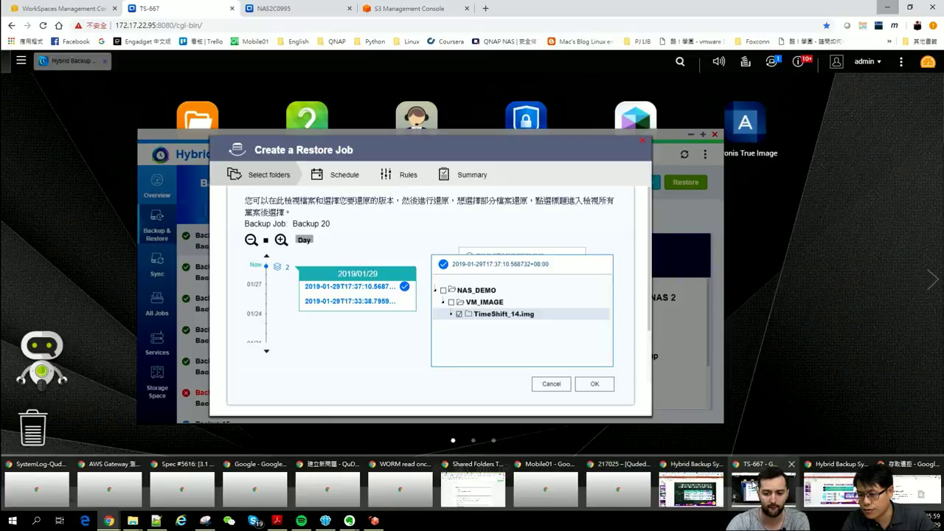
Switch to the AWS WorkSpaces console, open the Amazon WorkSpaces client over it and reposition the client window.
{"action": "left_click", "coordinate": [764, 491]}
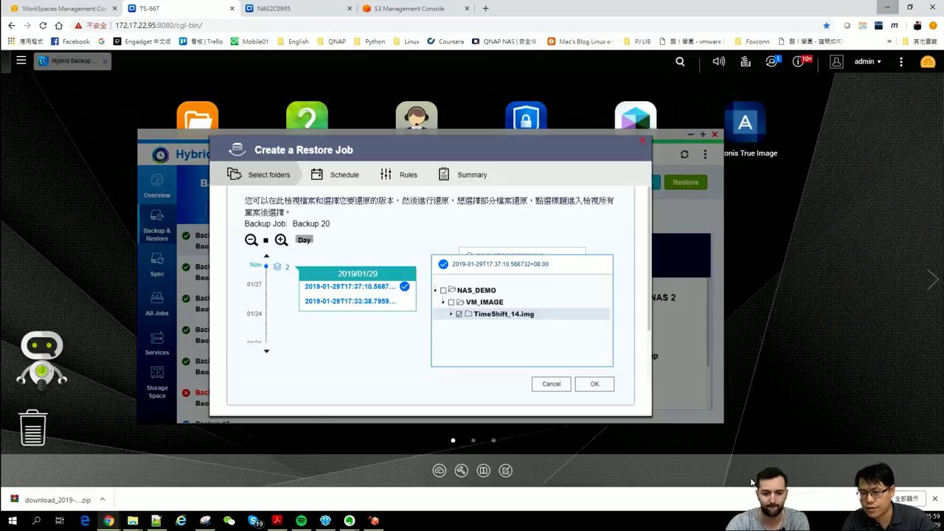
{"action": "left_click", "coordinate": [75, 15]}
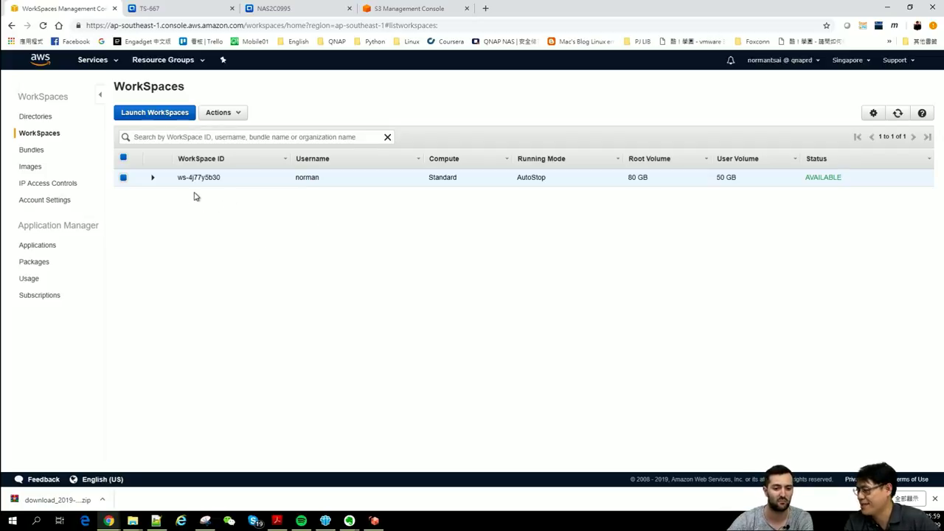
{"action": "left_click", "coordinate": [373, 522]}
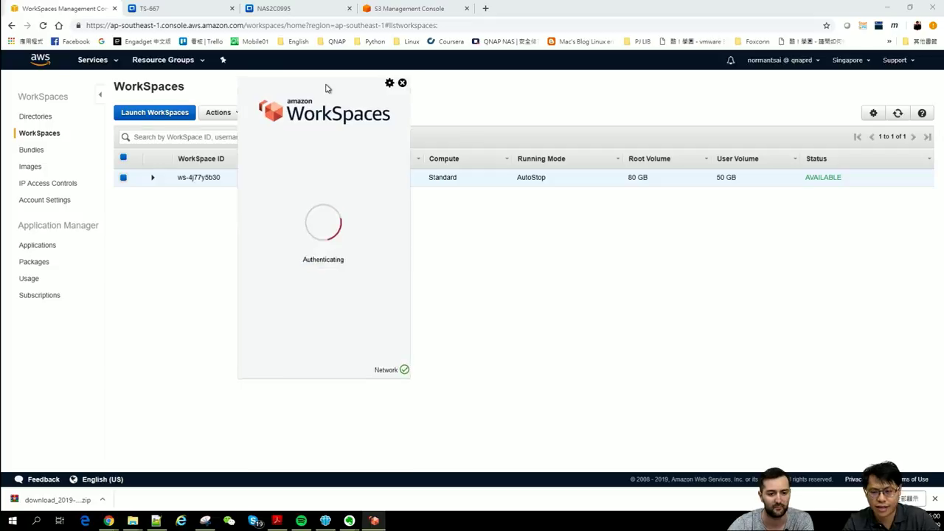
{"action": "left_click_drag", "start_coordinate": [275, 115], "coordinate": [354, 193]}
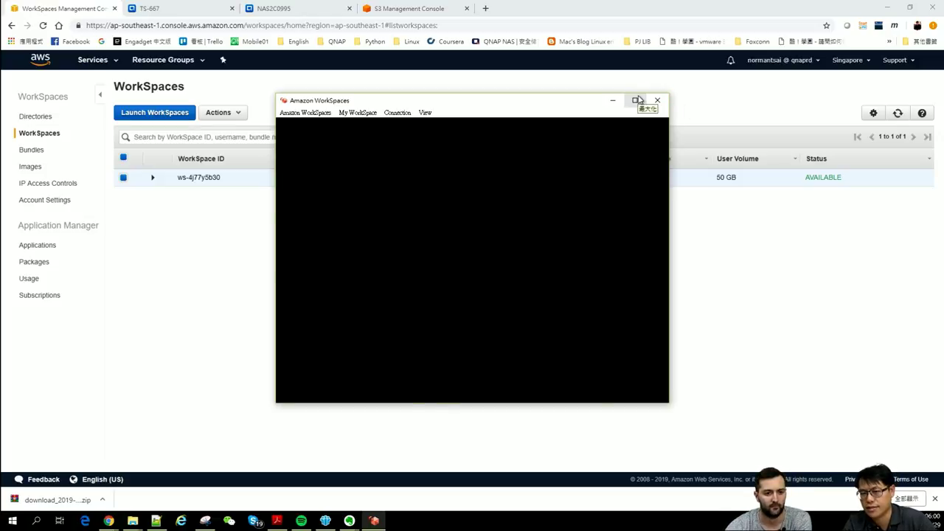
Maximize the WorkSpaces client, view the CloudBerry Explorer for Amazon S3 download page in the remote Firefox, and minimize the browser windows.
{"action": "left_click", "coordinate": [638, 101]}
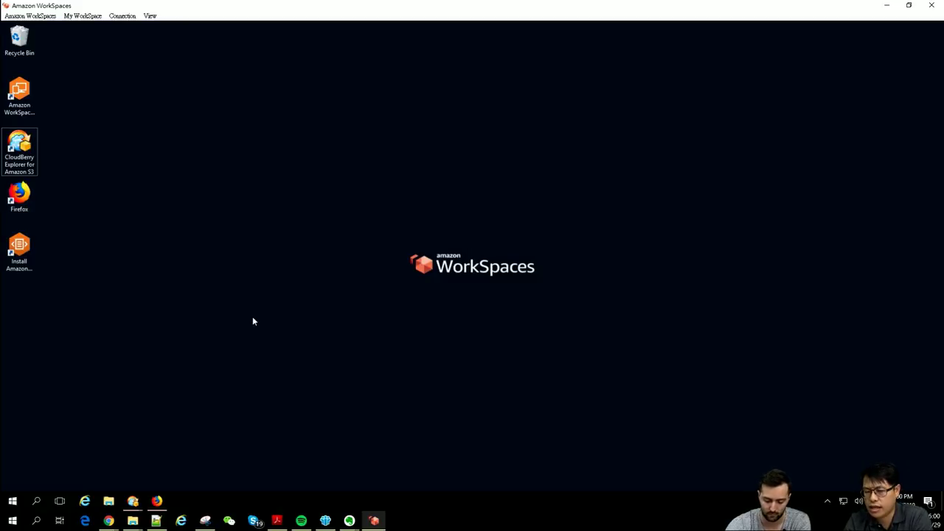
{"action": "double_click", "coordinate": [11, 201]}
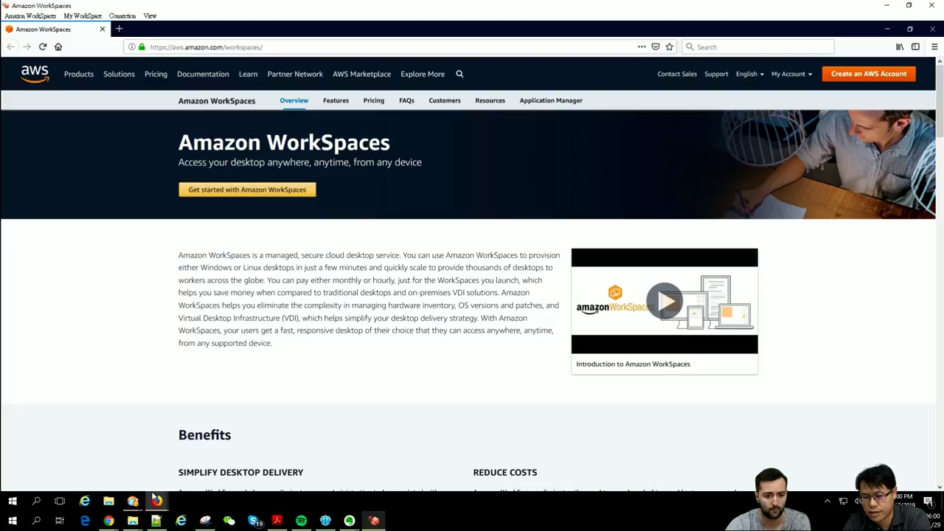
{"action": "mouse_move", "coordinate": [158, 504]}
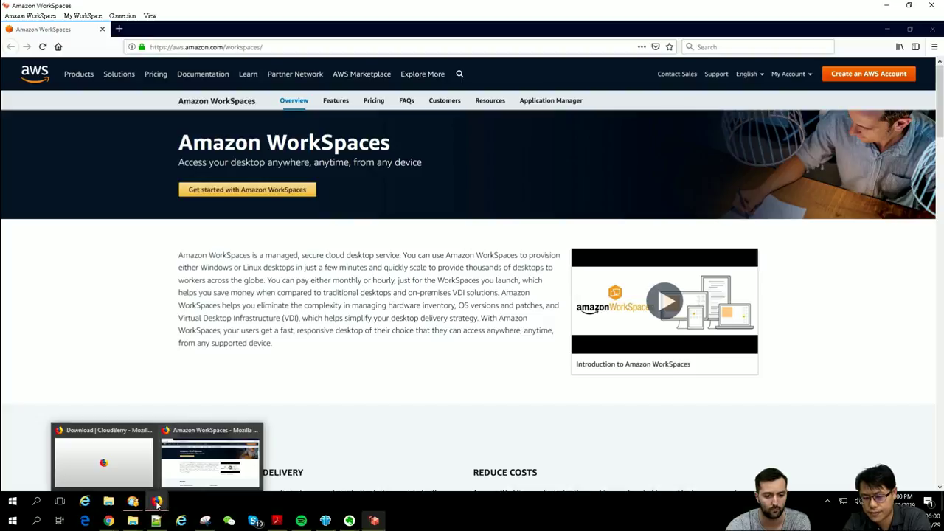
{"action": "left_click", "coordinate": [104, 457]}
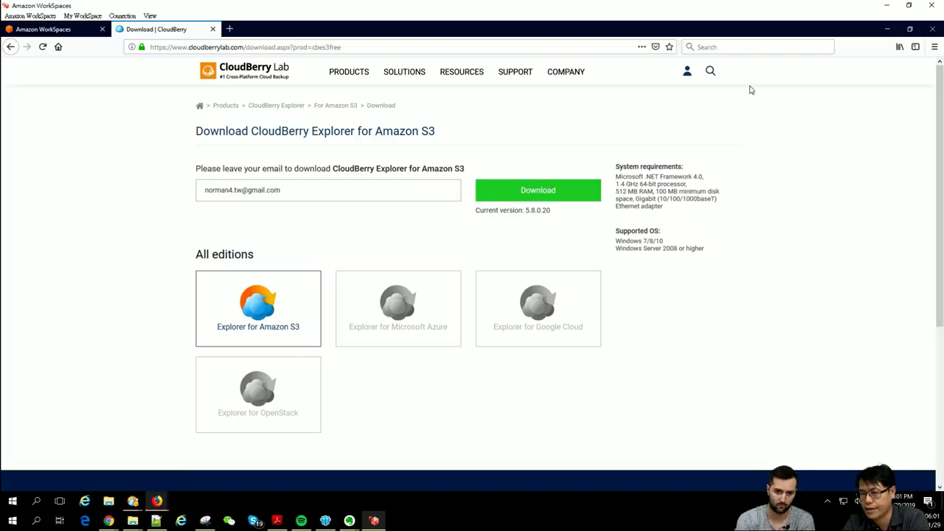
{"action": "left_click", "coordinate": [887, 30]}
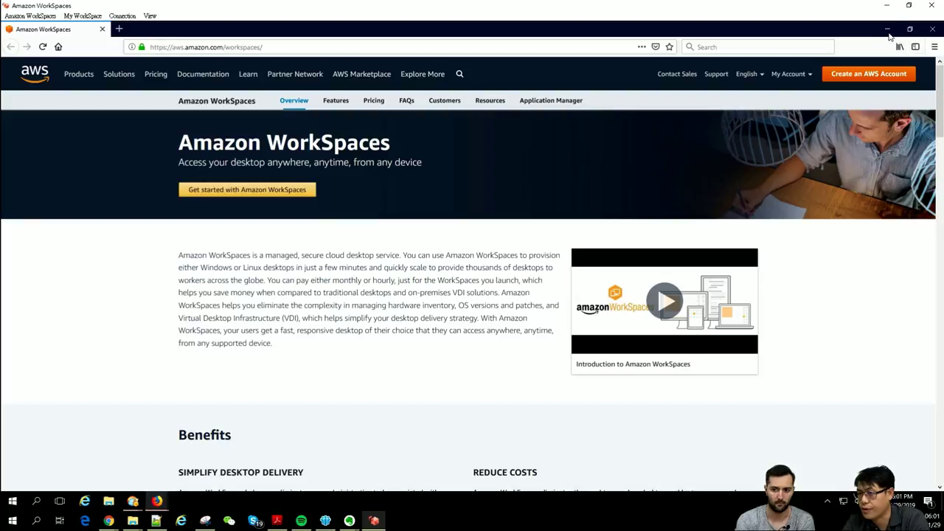
{"action": "left_click", "coordinate": [888, 30]}
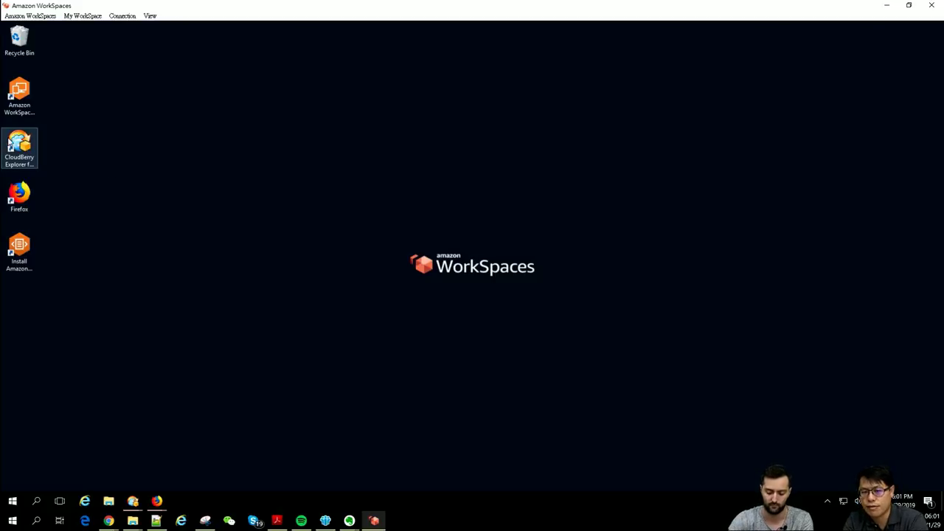
Open CloudBerry Explorer for Amazon S3, examine the form for adding a new Amazon S3 storage account, and close it without adding one.
{"action": "double_click", "coordinate": [16, 145]}
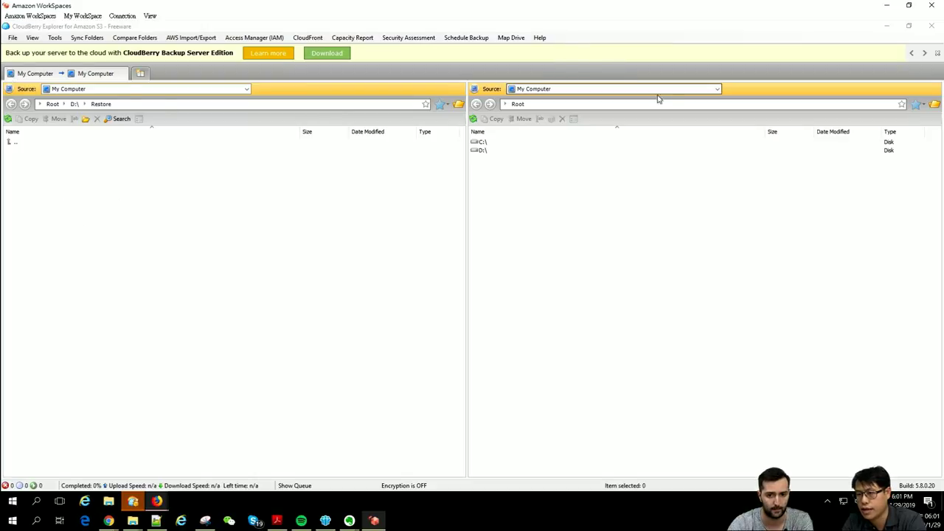
{"action": "left_click", "coordinate": [716, 90]}
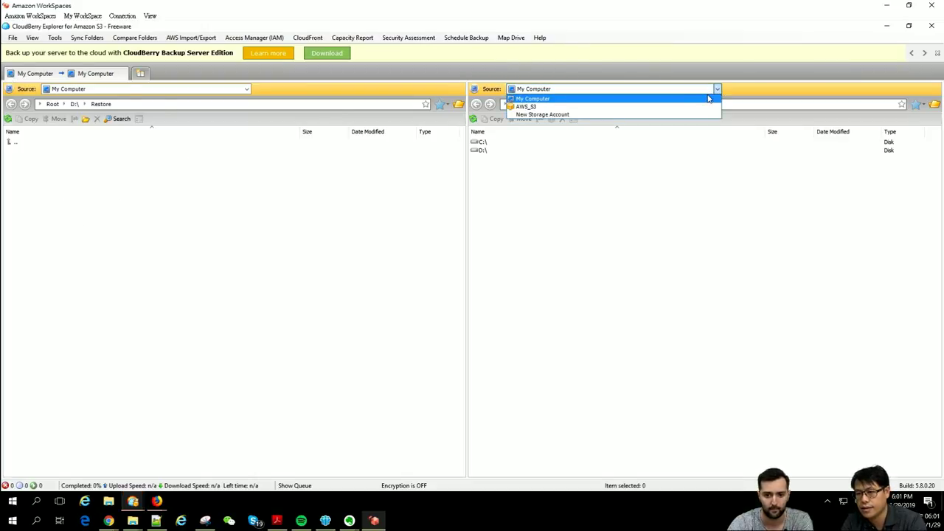
{"action": "left_click", "coordinate": [674, 116]}
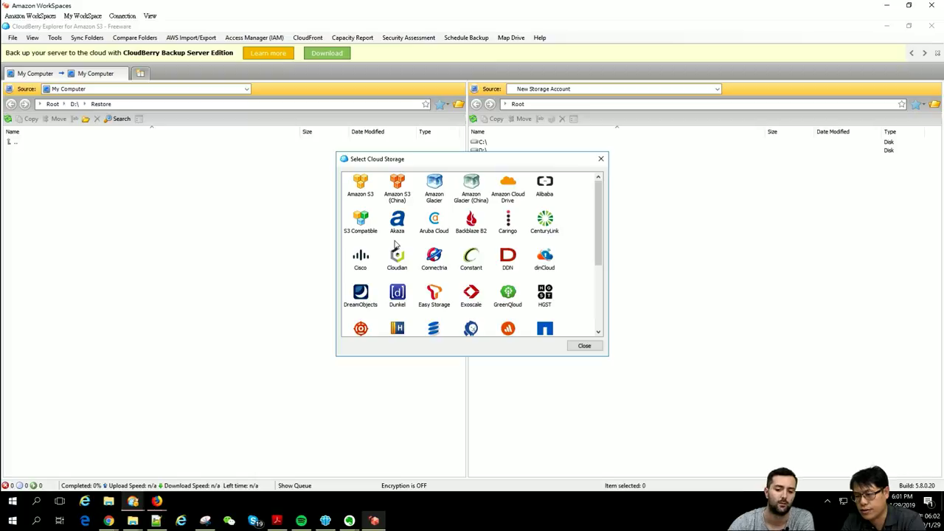
{"action": "left_click", "coordinate": [348, 195]}
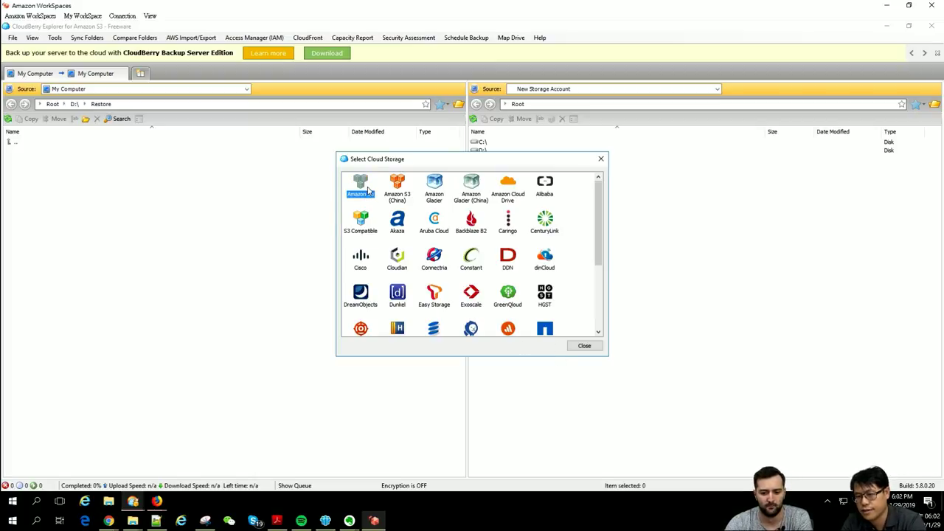
{"action": "double_click", "coordinate": [369, 189]}
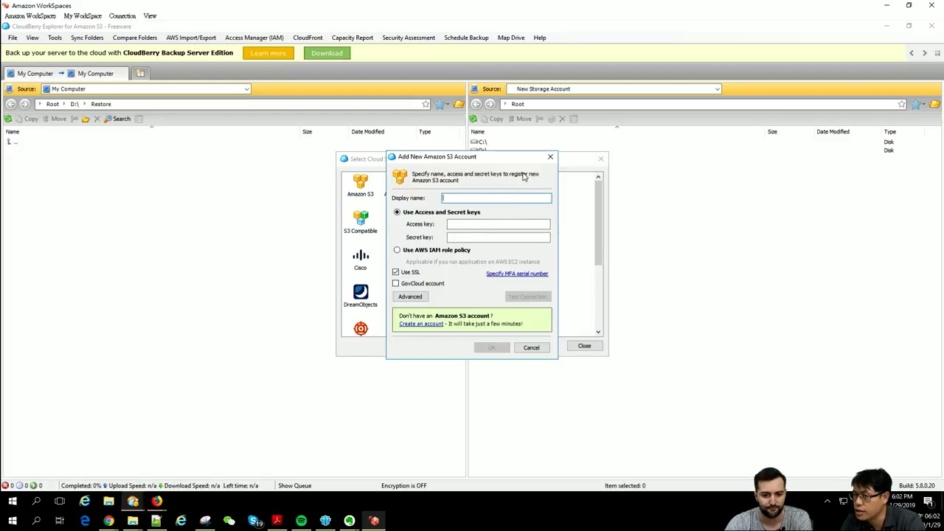
{"action": "left_click", "coordinate": [553, 158]}
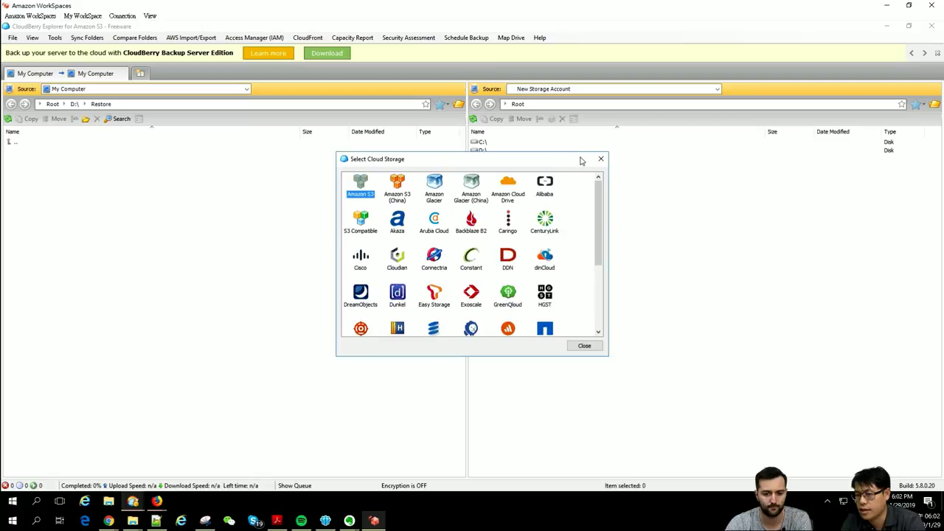
{"action": "left_click", "coordinate": [601, 158]}
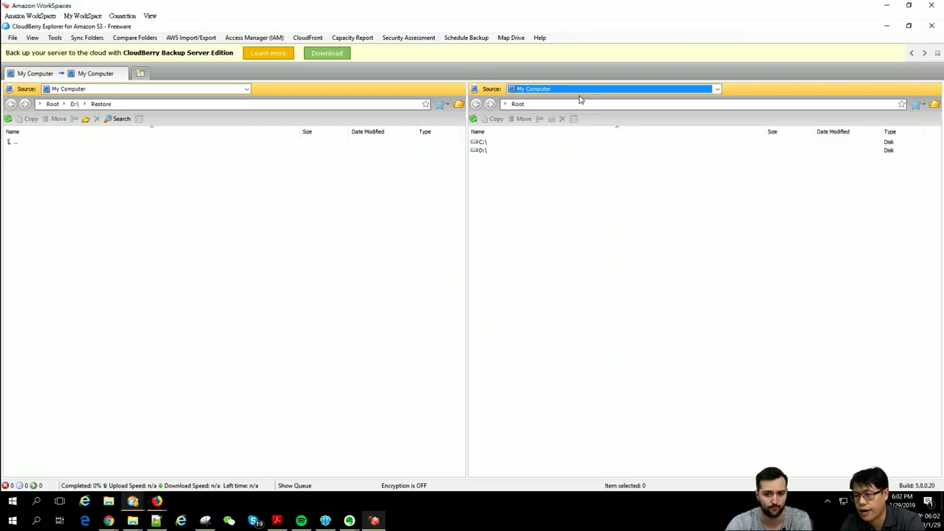
Set the source opposite the Restore folder to the AWS_S3 account and open its normanhbs bucket.
{"action": "left_click", "coordinate": [717, 88]}
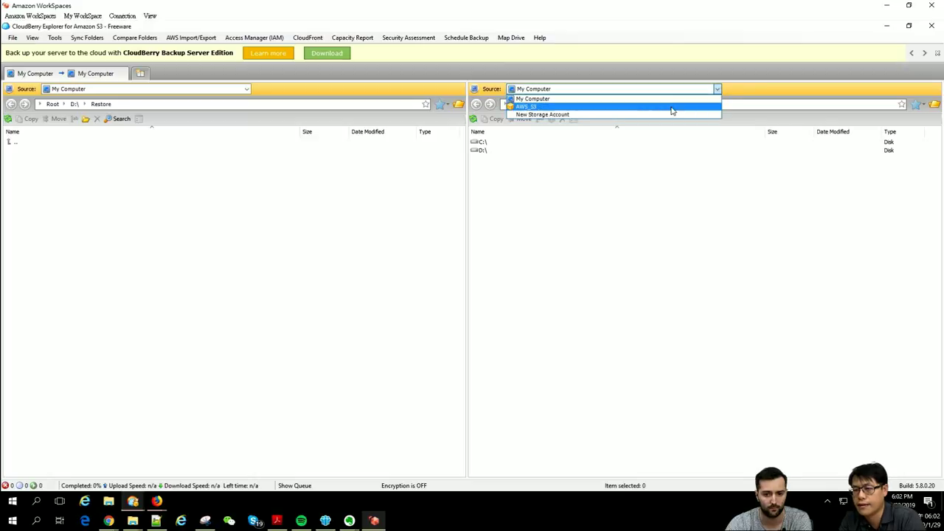
{"action": "left_click", "coordinate": [673, 107]}
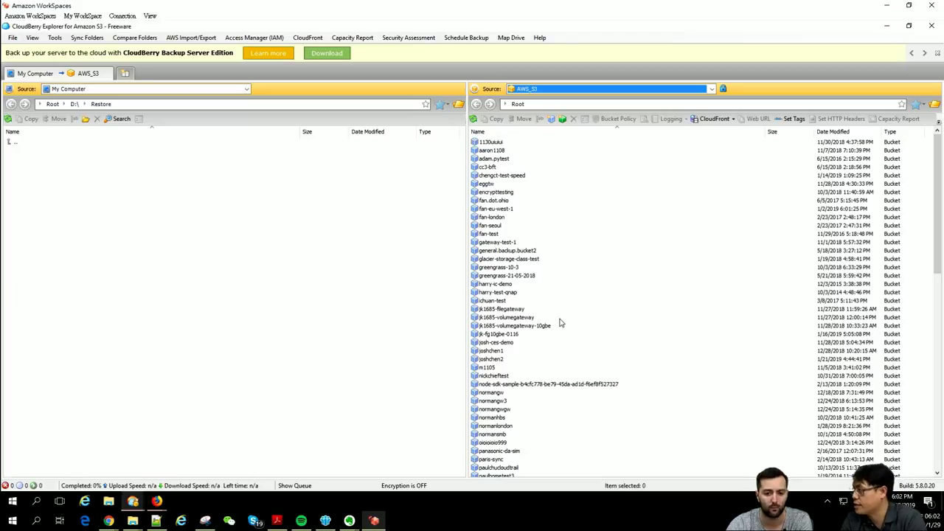
{"action": "left_click", "coordinate": [543, 220]}
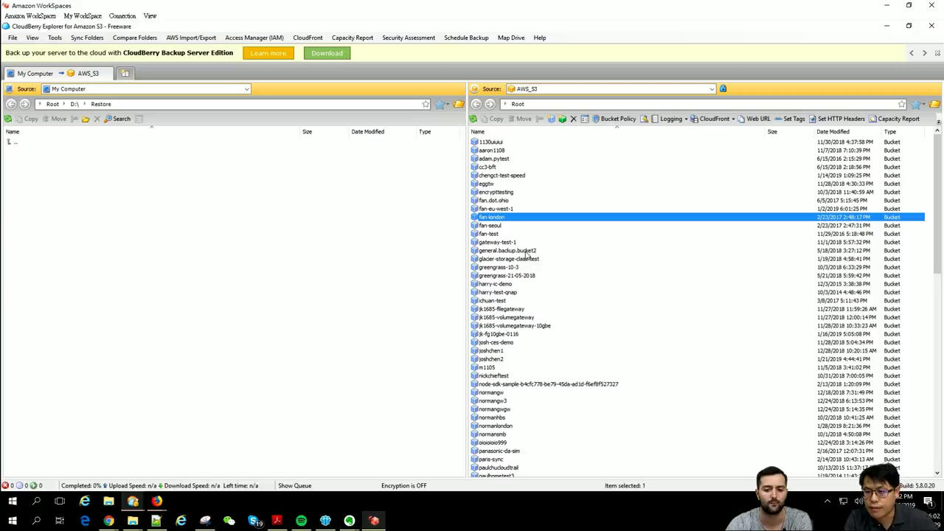
{"action": "type", "text": "no"}
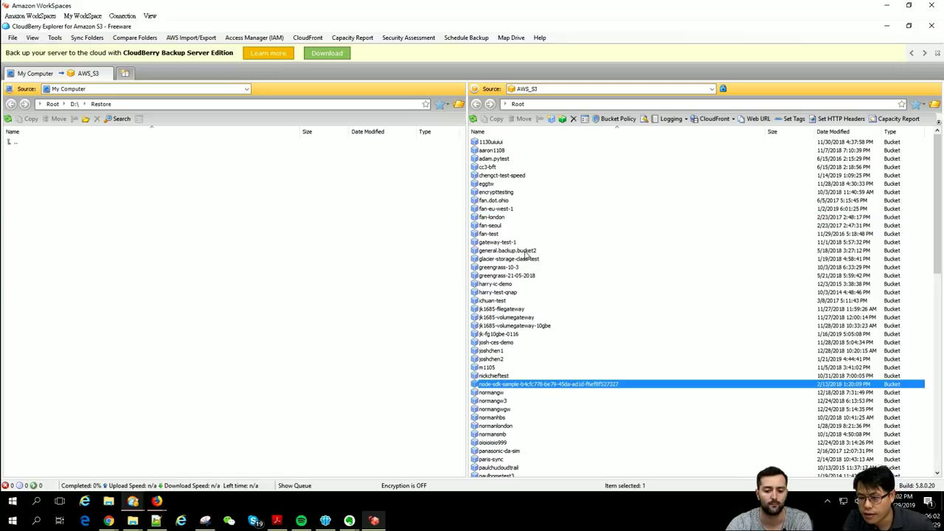
{"action": "type", "text": "r"}
{"action": "key", "text": "Down"}
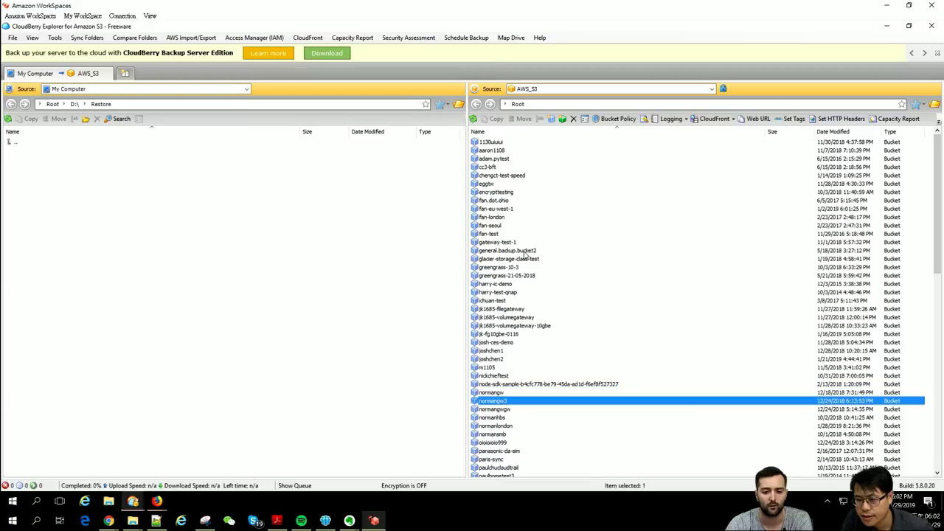
{"action": "left_click", "coordinate": [502, 419]}
{"action": "double_click", "coordinate": [502, 420]}
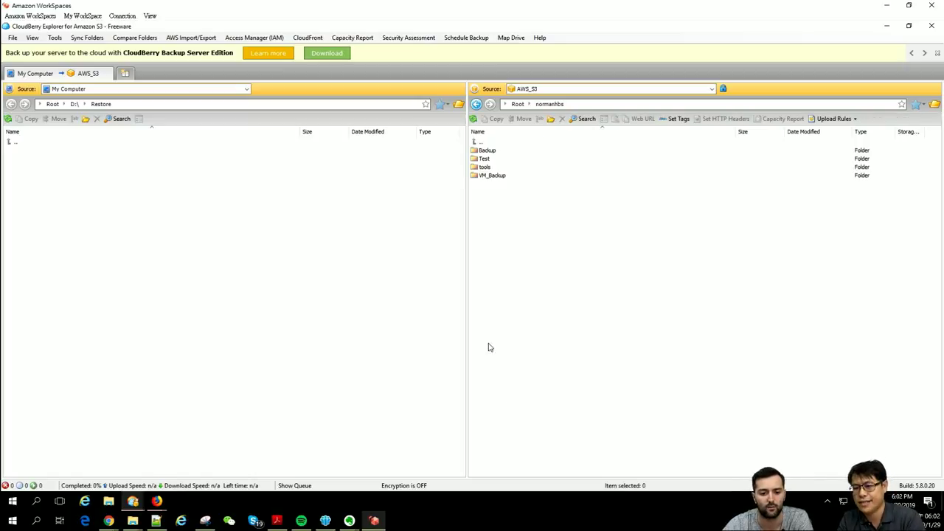
Copy the Backup 3.qdff folder from the bucket's Backup folder to D:\Restore on the WorkSpace.
{"action": "double_click", "coordinate": [497, 153]}
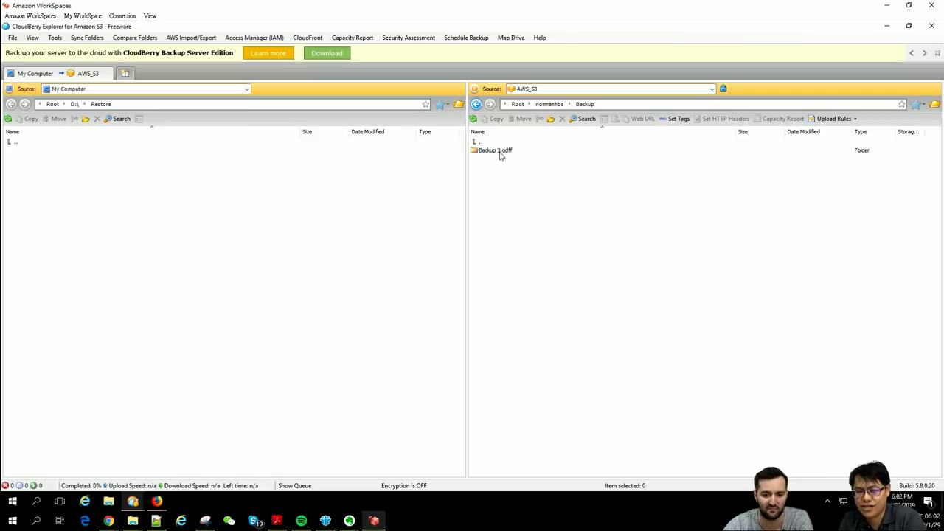
{"action": "left_click", "coordinate": [500, 152]}
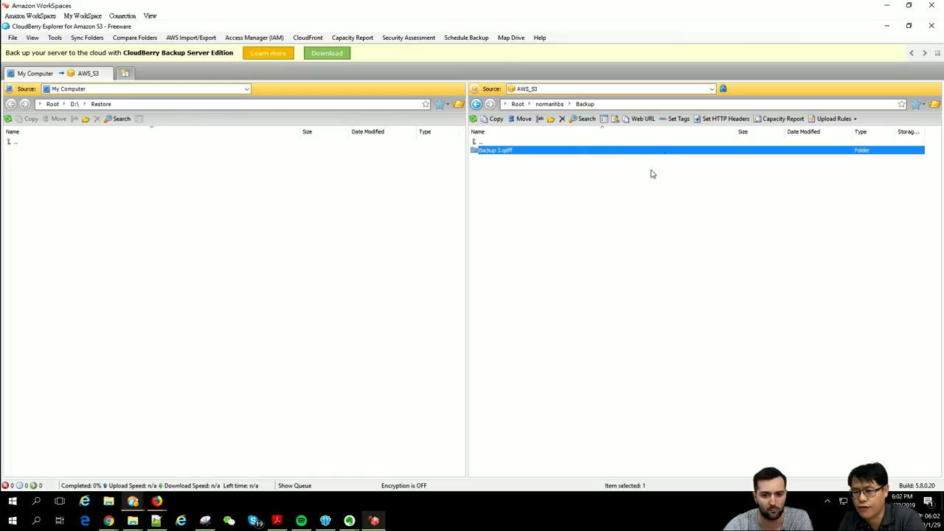
{"action": "left_click_drag", "start_coordinate": [557, 156], "coordinate": [376, 199]}
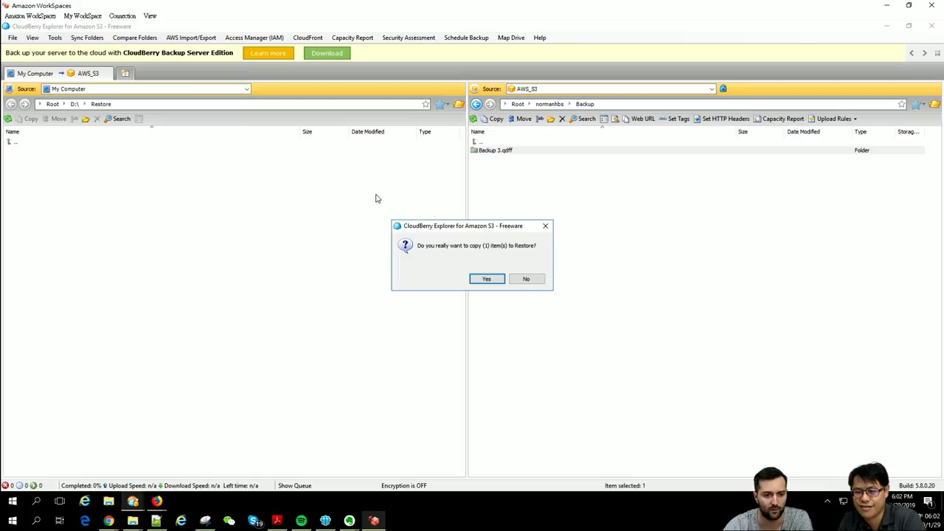
{"action": "left_click", "coordinate": [490, 281]}
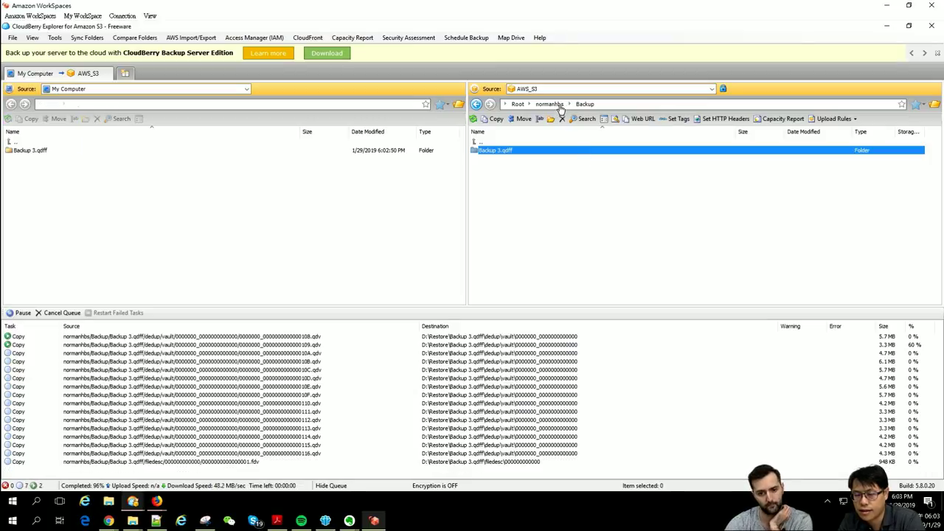
Check the contents of the bucket's tools folder and copy the whole folder to D:\Restore.
{"action": "left_click", "coordinate": [560, 107]}
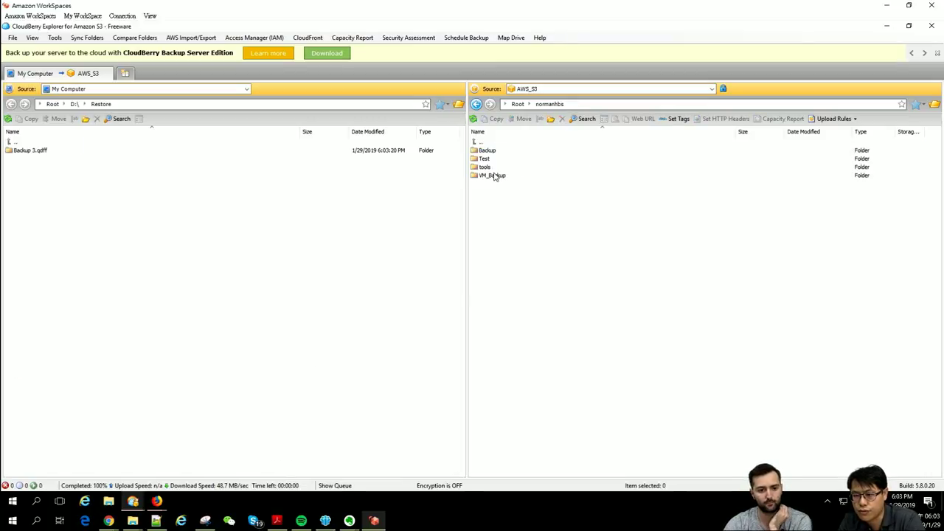
{"action": "left_click", "coordinate": [489, 168]}
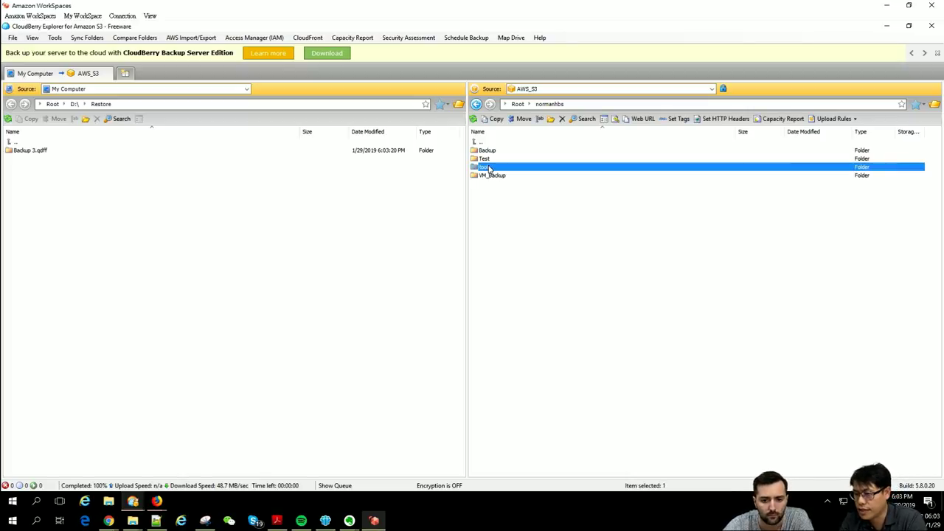
{"action": "double_click", "coordinate": [489, 168]}
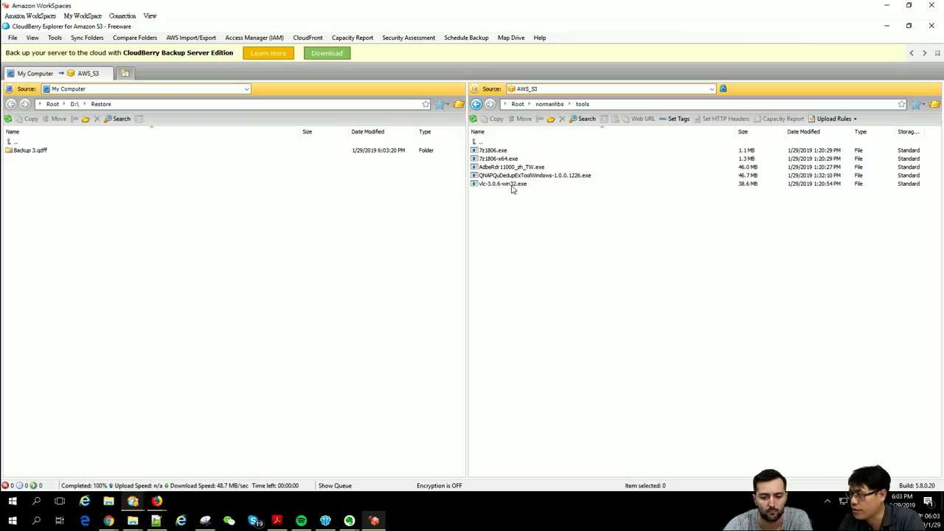
{"action": "left_click", "coordinate": [554, 106]}
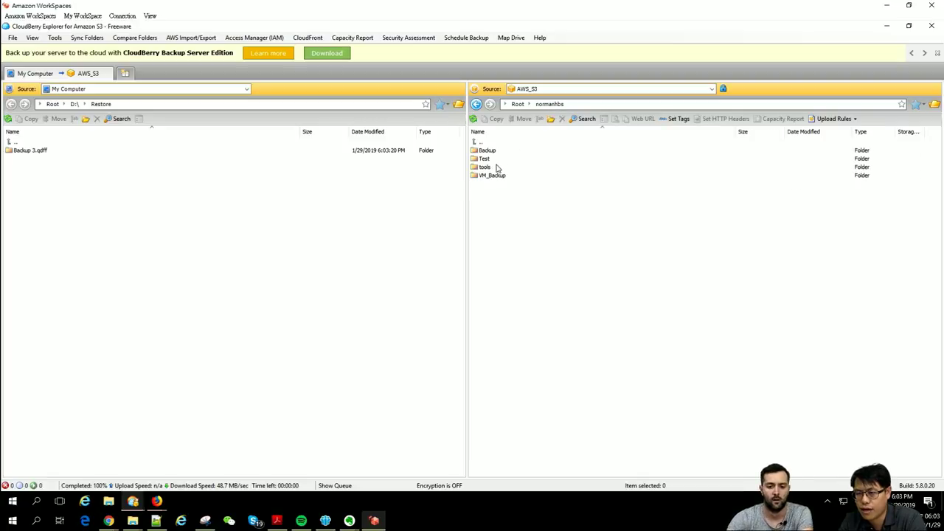
{"action": "left_click_drag", "start_coordinate": [486, 169], "coordinate": [261, 214]}
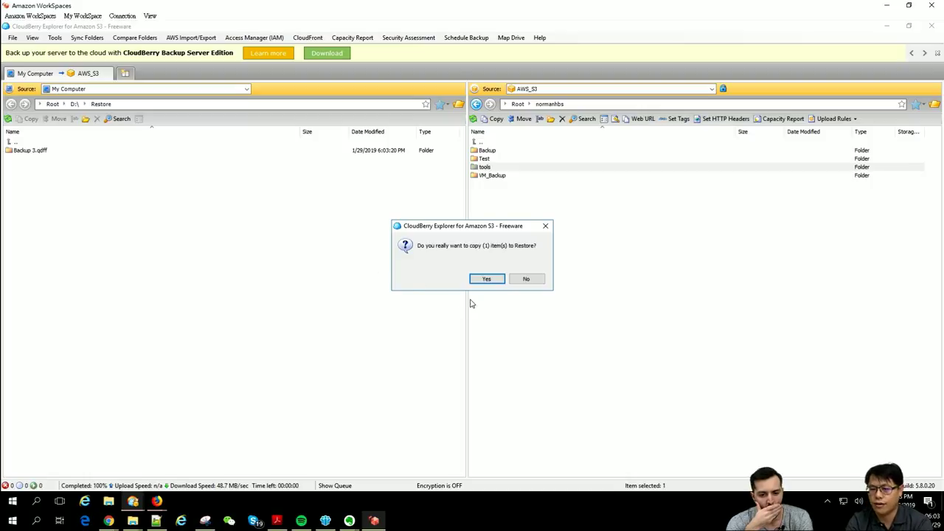
{"action": "left_click", "coordinate": [486, 281]}
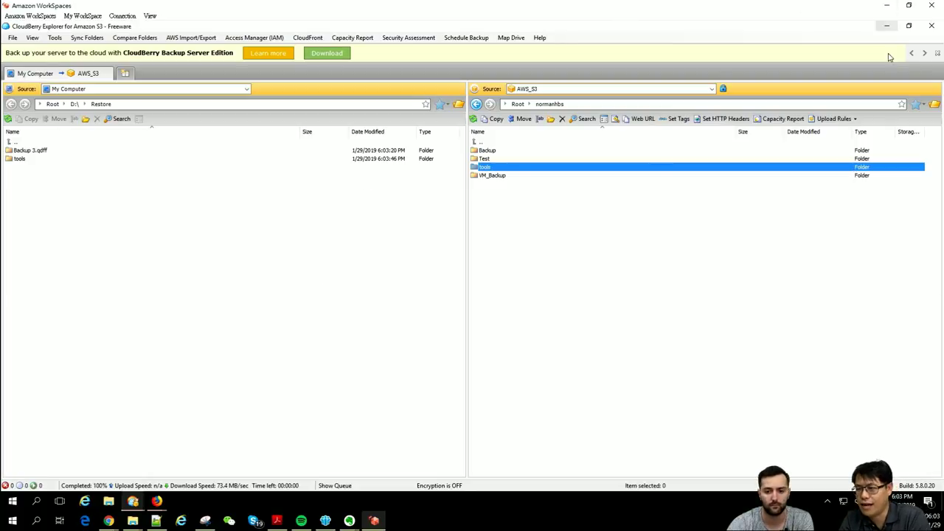
Minimize CloudBerry Explorer and open the D:\Restore\tools folder in File Explorer on the WorkSpace.
{"action": "left_click", "coordinate": [886, 27]}
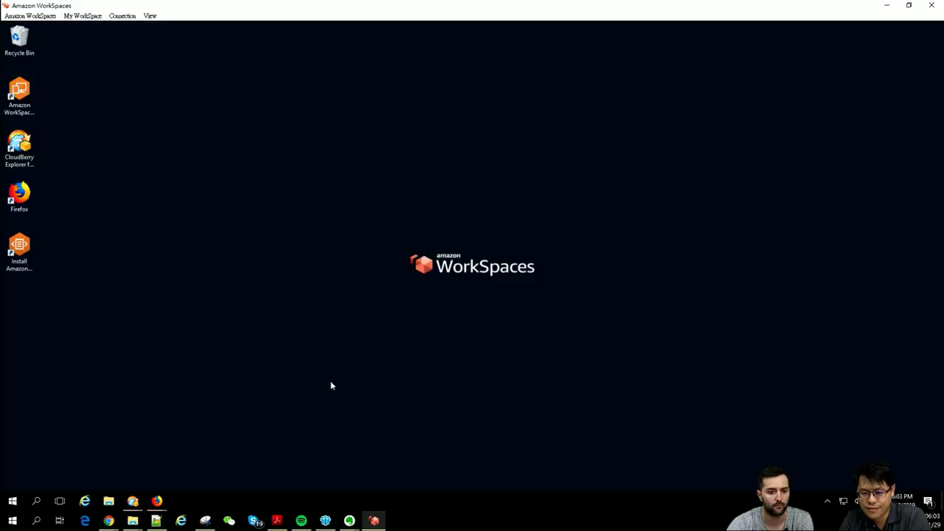
{"action": "left_click", "coordinate": [109, 502]}
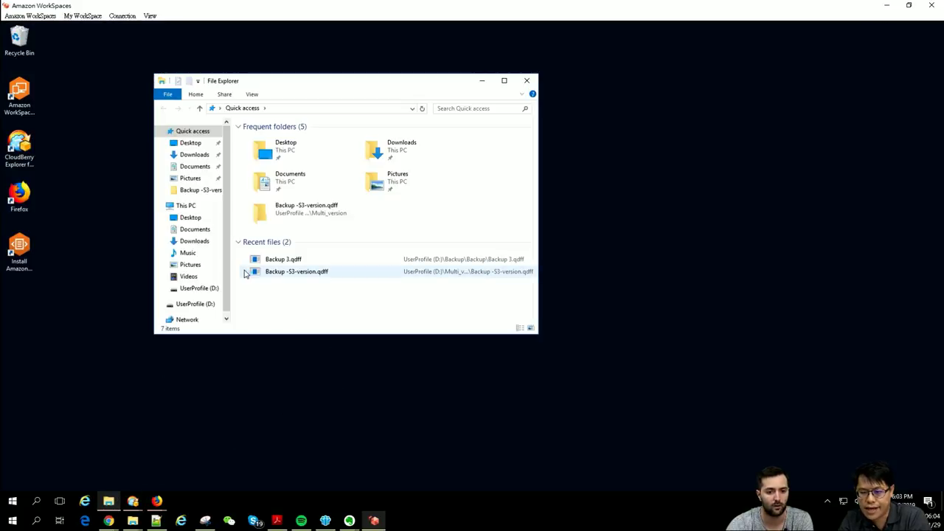
{"action": "left_click", "coordinate": [204, 288]}
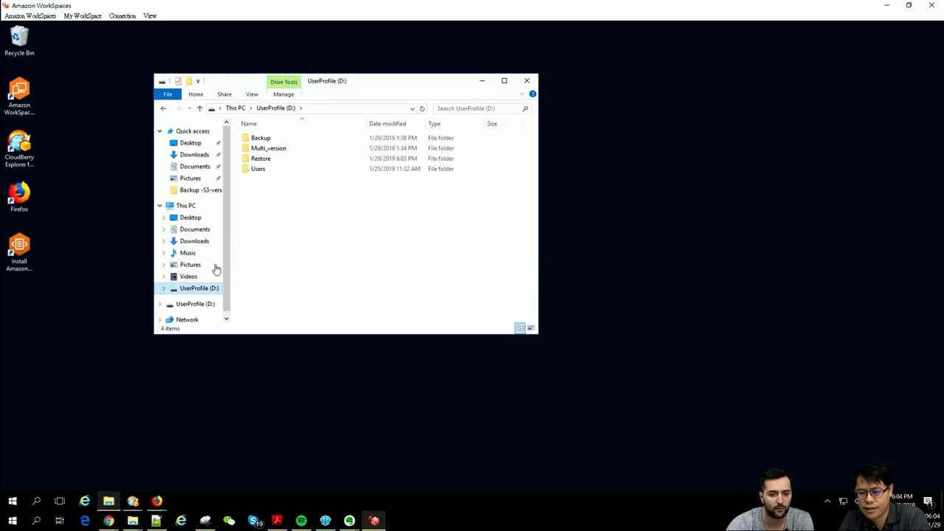
{"action": "double_click", "coordinate": [259, 159]}
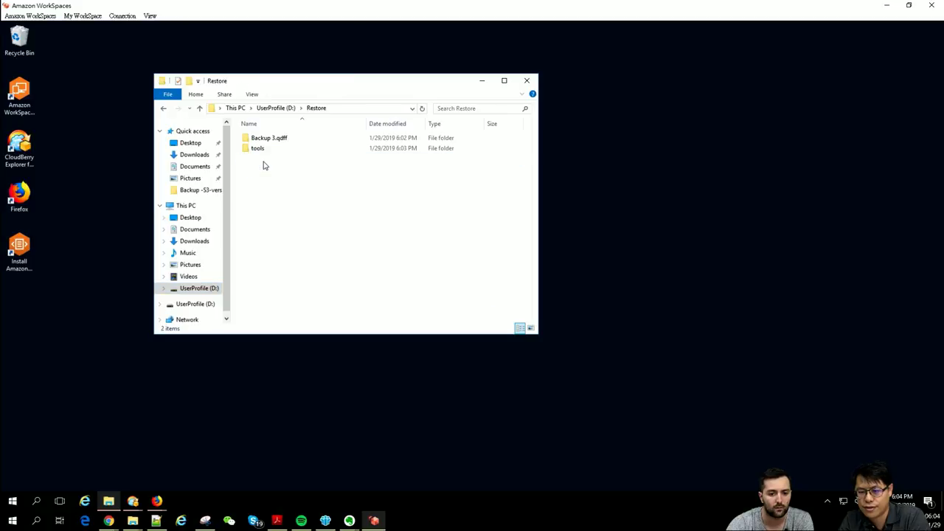
{"action": "double_click", "coordinate": [260, 150]}
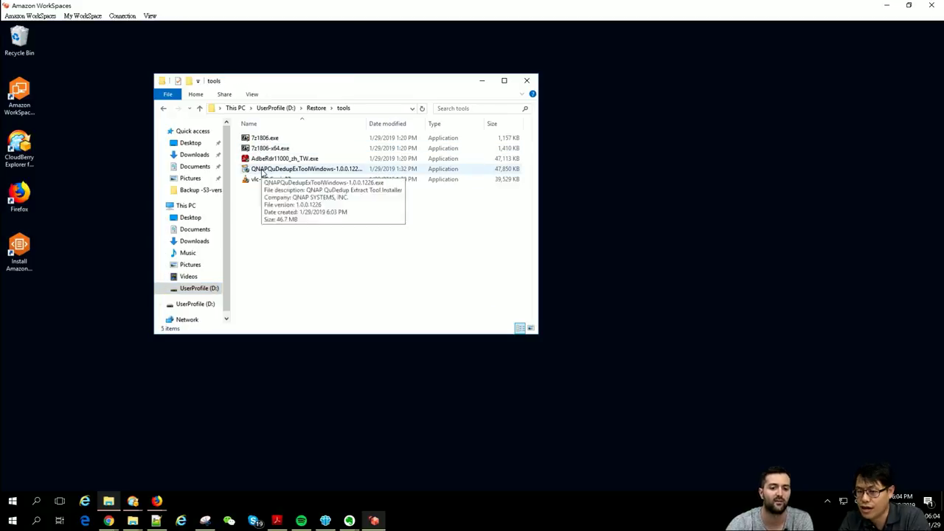
Run the QNAPQuDedupExToolWindows installer from the tools folder, allow it to make changes, and choose English as the setup language.
{"action": "left_click", "coordinate": [262, 169]}
{"action": "left_click", "coordinate": [262, 169]}
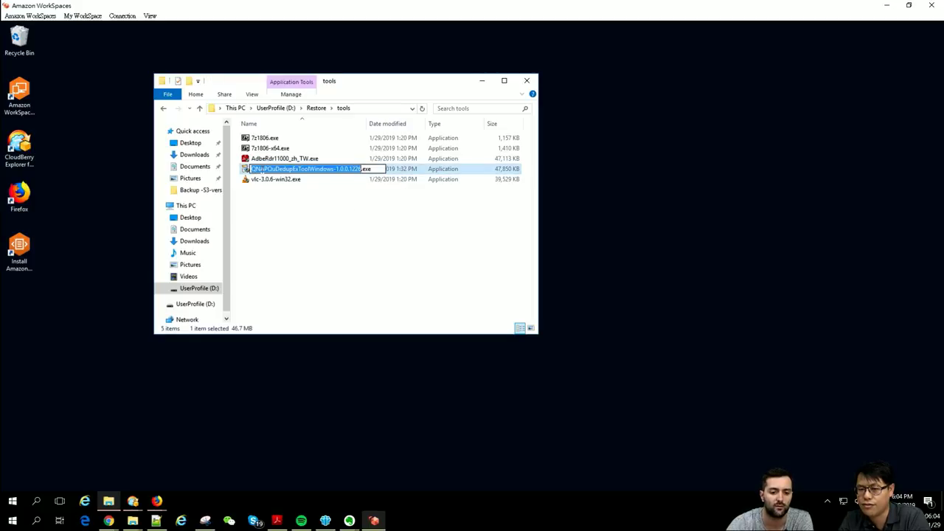
{"action": "double_click", "coordinate": [247, 172]}
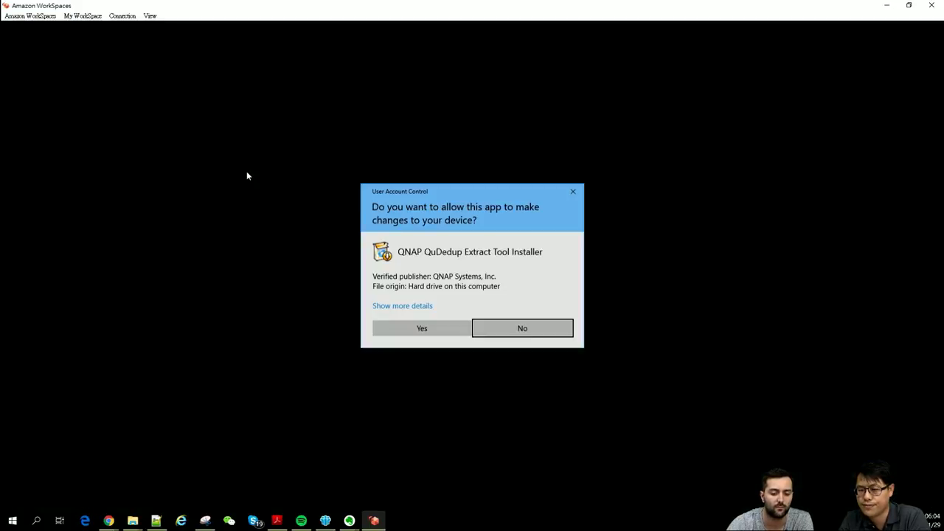
{"action": "left_click", "coordinate": [432, 333]}
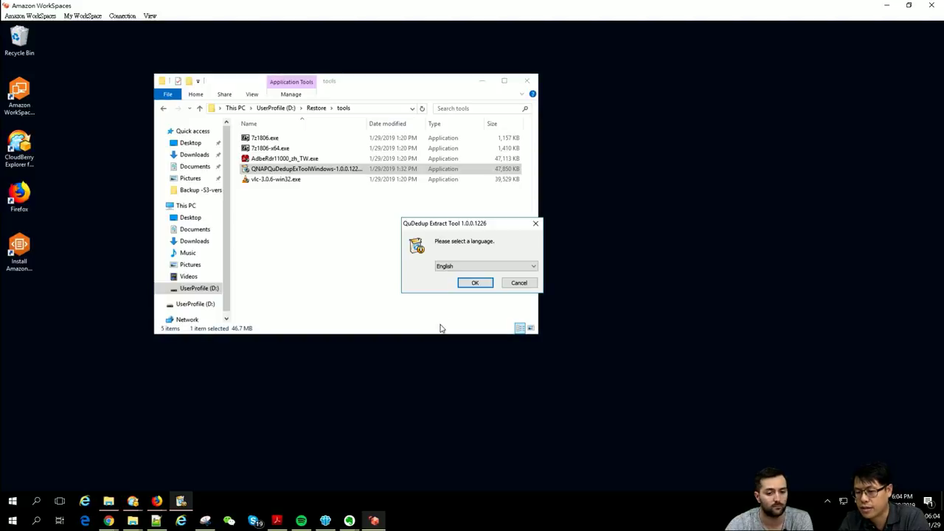
{"action": "left_click", "coordinate": [473, 284]}
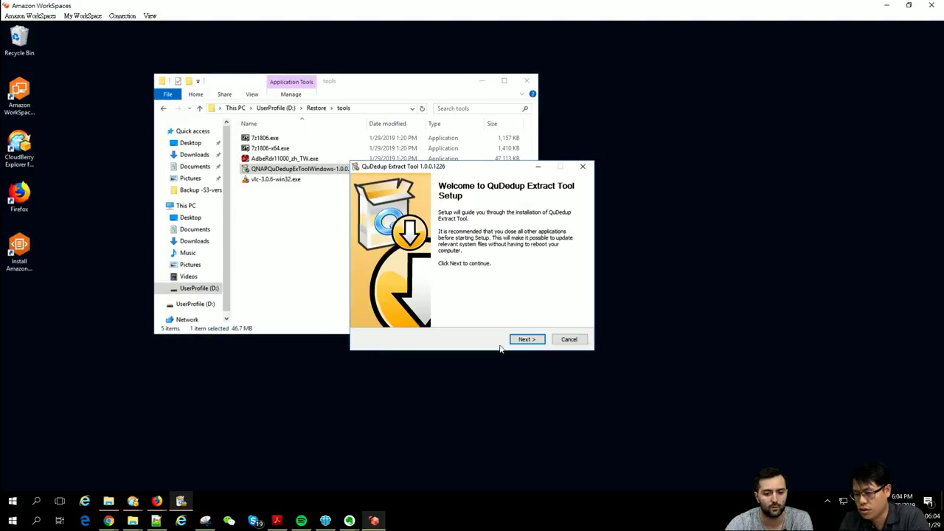
Accept the license agreement and install QuDedup Extract Tool with the Start Menu, Desktop and Quick Launch shortcuts.
{"action": "left_click", "coordinate": [522, 341]}
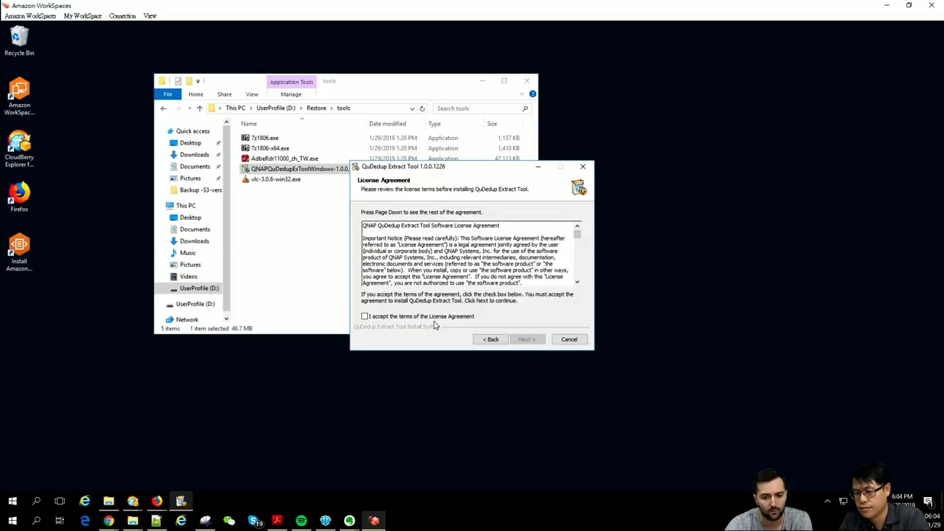
{"action": "left_click", "coordinate": [376, 318]}
{"action": "left_click", "coordinate": [528, 339]}
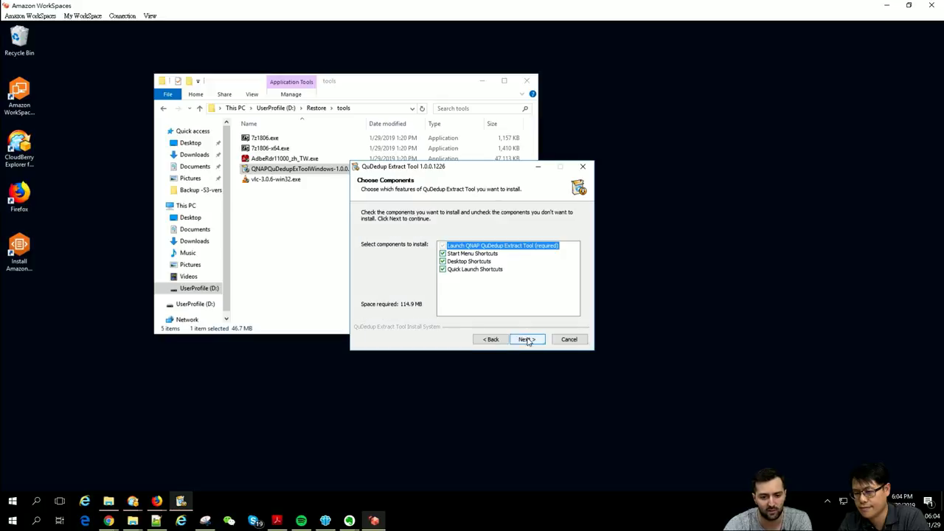
{"action": "left_click", "coordinate": [528, 340]}
{"action": "left_click", "coordinate": [526, 340]}
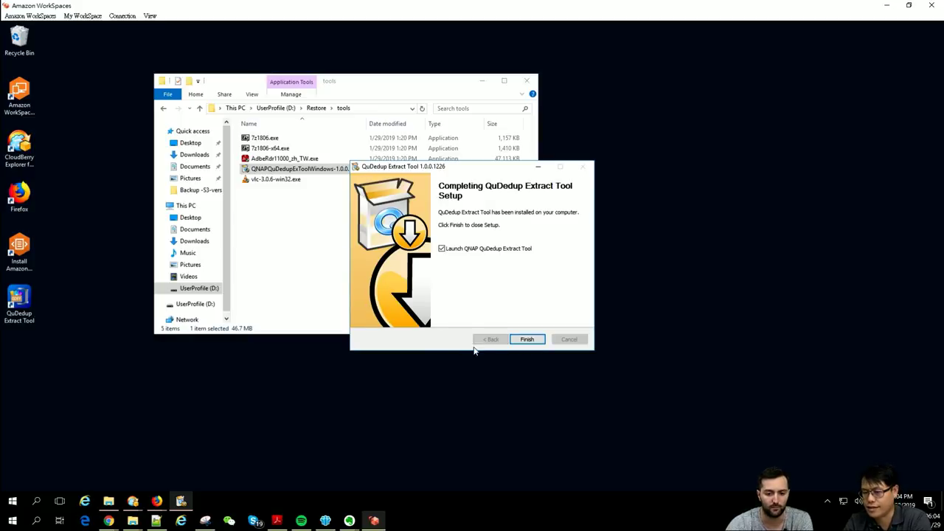
Finish the setup with QuDedup Extract Tool launching, and apply Global as the region.
{"action": "left_click", "coordinate": [527, 340]}
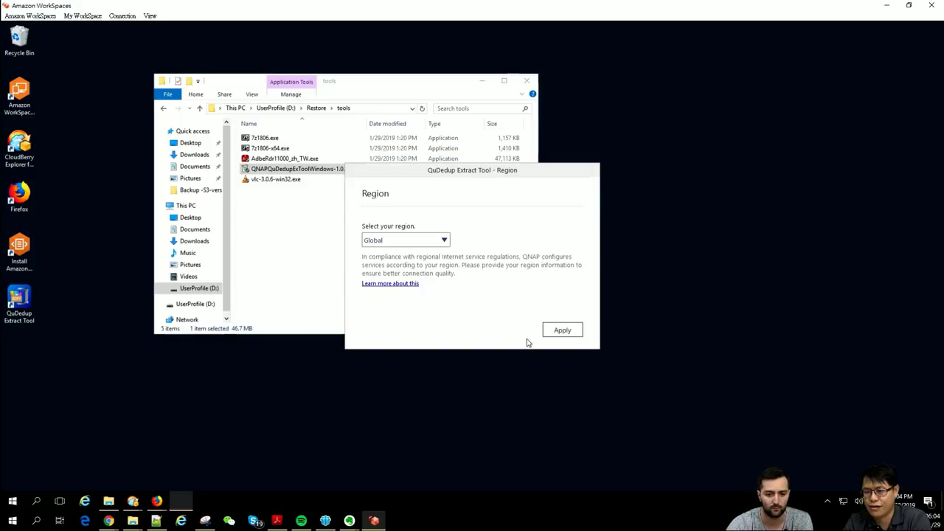
{"action": "double_click", "coordinate": [32, 297]}
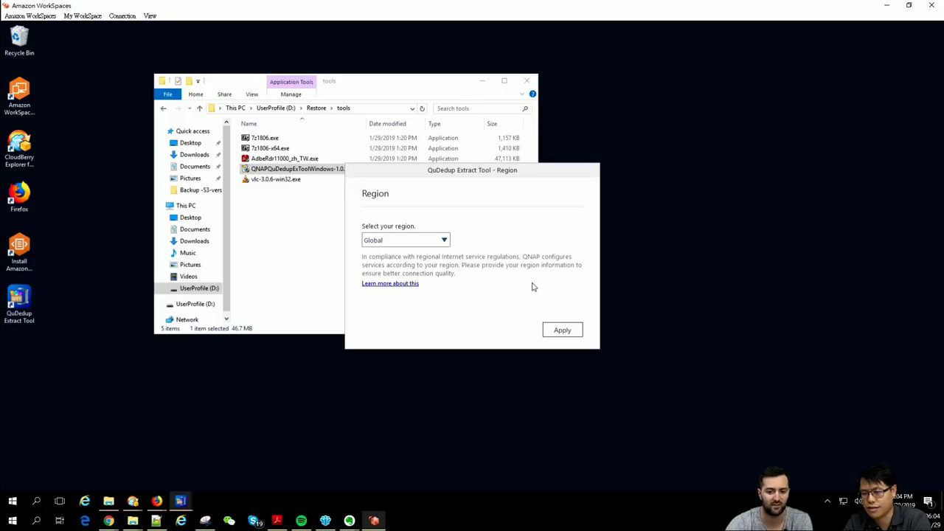
{"action": "left_click", "coordinate": [559, 331]}
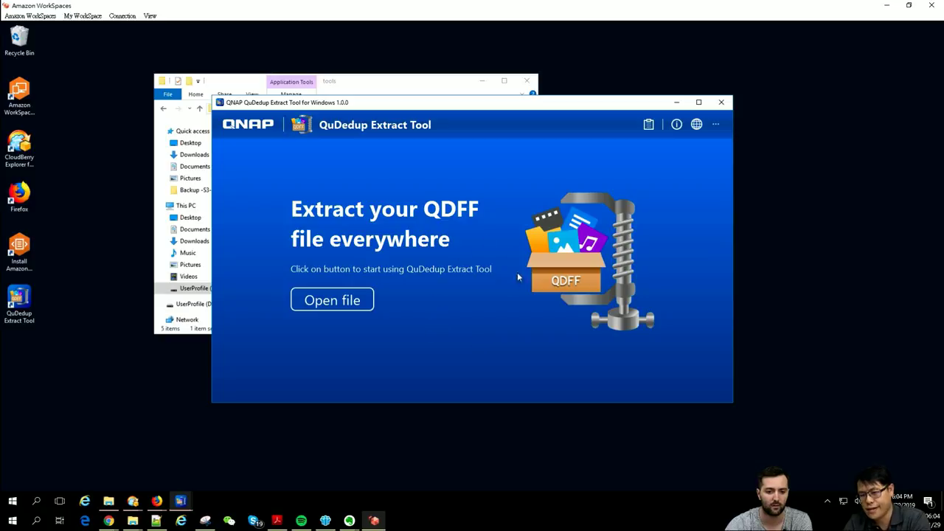
Open the Backup 3.qdff file from D:\Restore\Backup 3.qdff in QuDedup Extract Tool.
{"action": "left_click", "coordinate": [346, 301]}
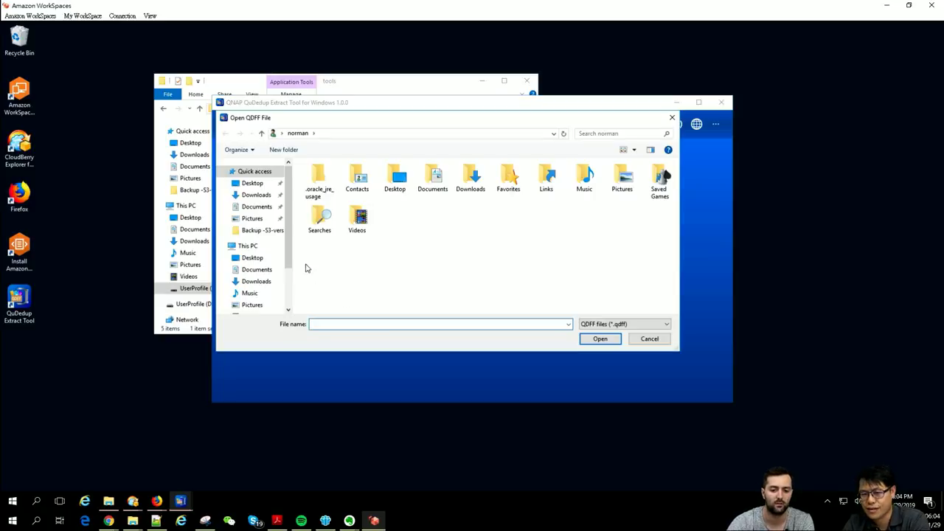
{"action": "scroll", "coordinate": [241, 248], "scroll_direction": "down", "scroll_amount": 1}
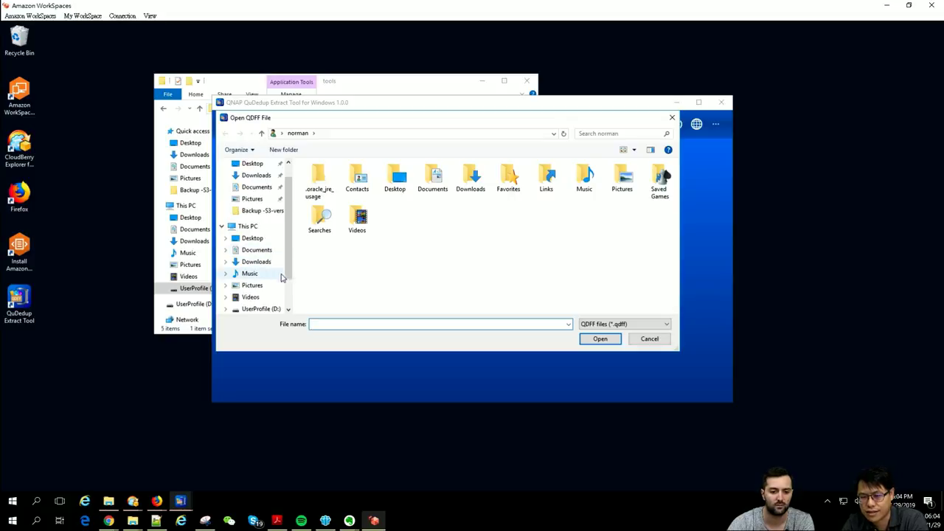
{"action": "scroll", "coordinate": [290, 292], "scroll_direction": "down", "scroll_amount": 2}
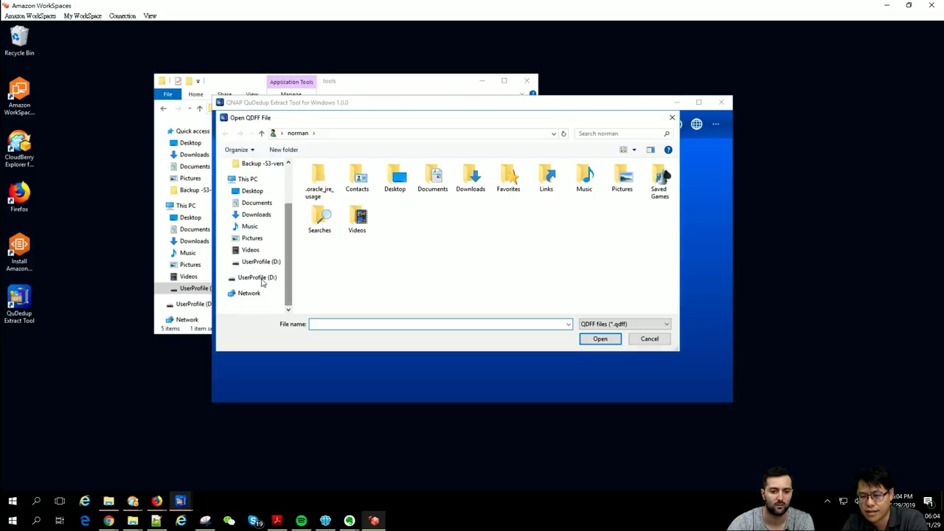
{"action": "left_click", "coordinate": [259, 279]}
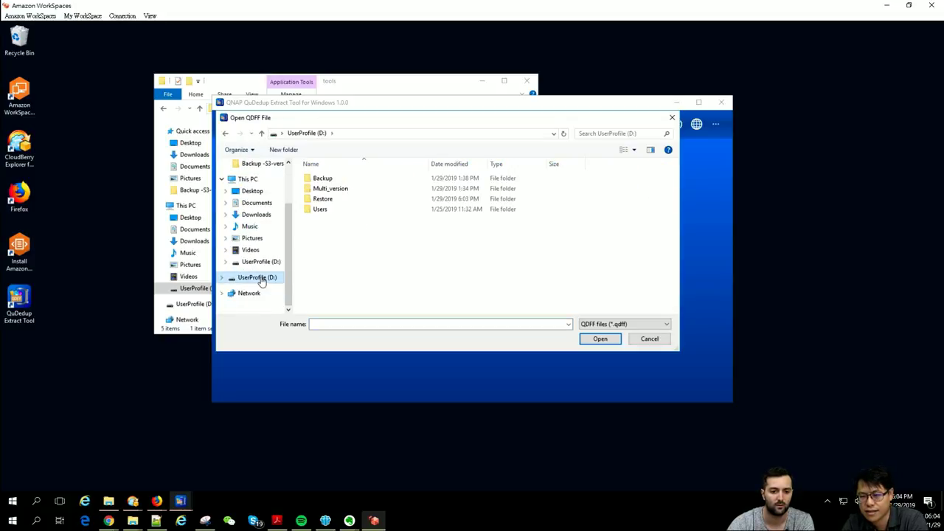
{"action": "double_click", "coordinate": [322, 199]}
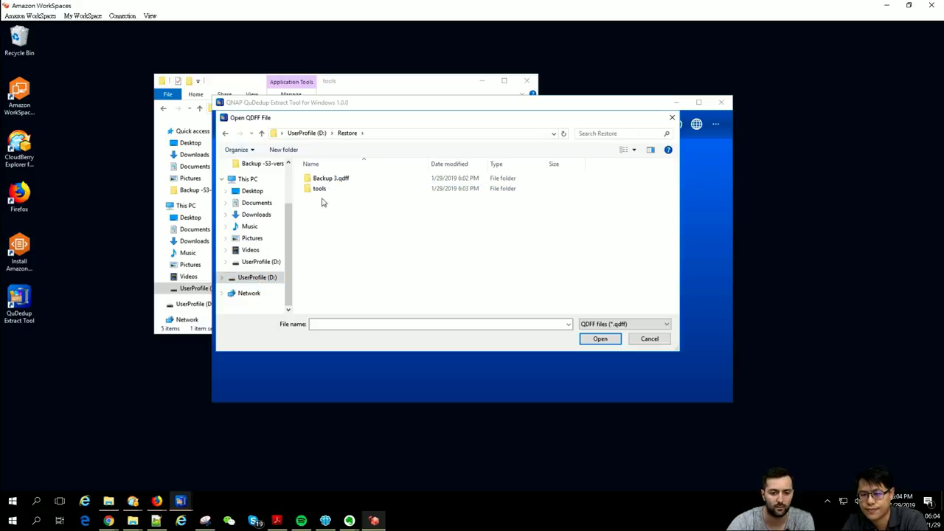
{"action": "double_click", "coordinate": [325, 181]}
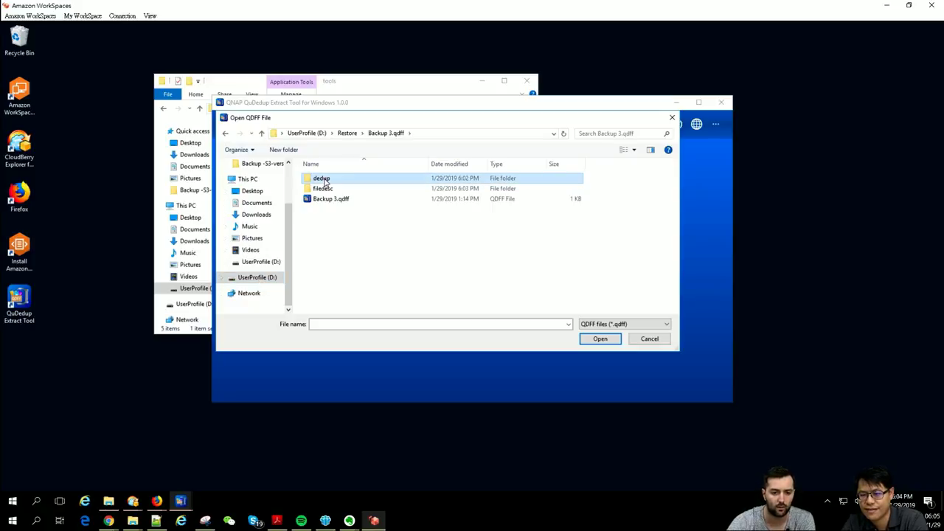
{"action": "double_click", "coordinate": [331, 199]}
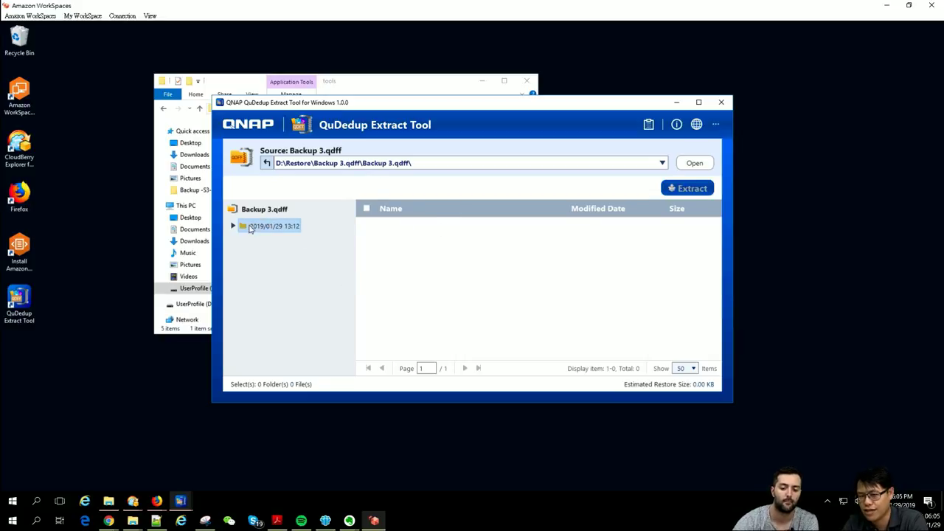
Expand the 2019/01/29 13:12 backup version and open its Public\NAS_DEMO\4K video folder.
{"action": "left_click", "coordinate": [233, 226]}
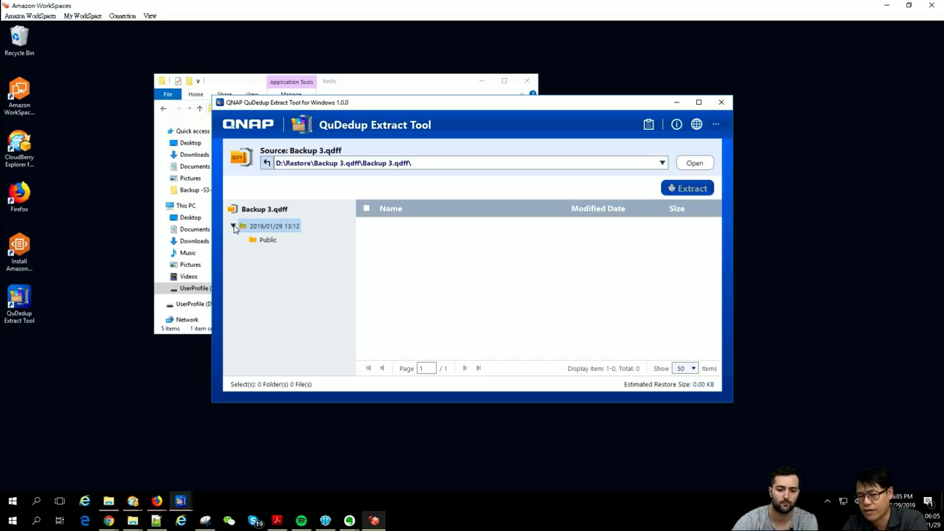
{"action": "left_click", "coordinate": [268, 243]}
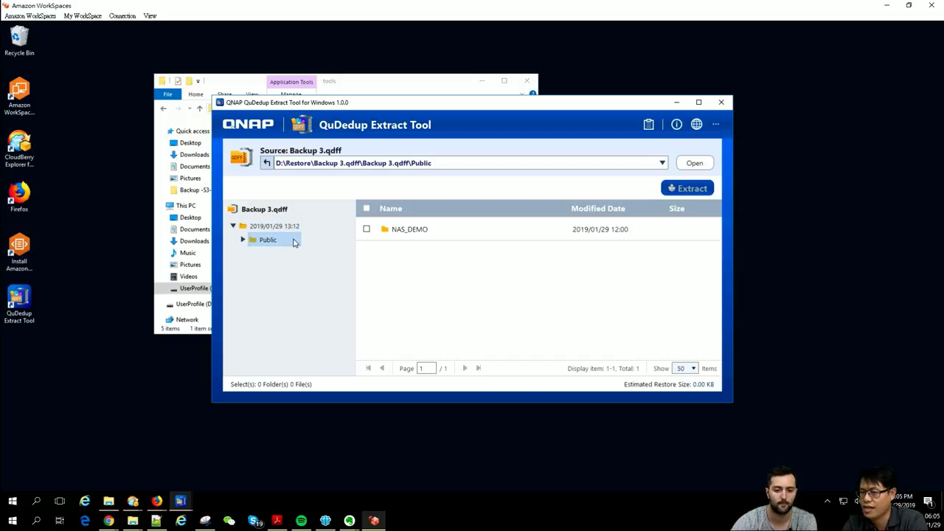
{"action": "double_click", "coordinate": [251, 244]}
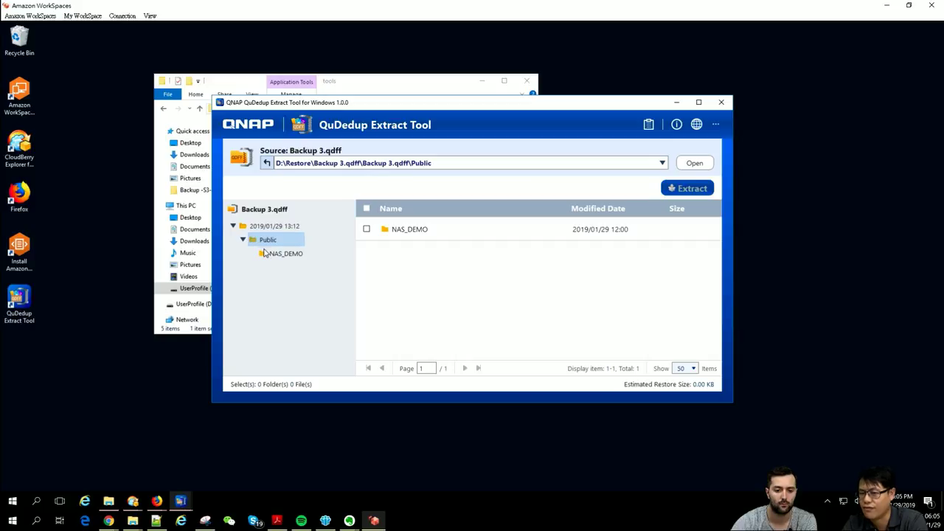
{"action": "left_click", "coordinate": [271, 257]}
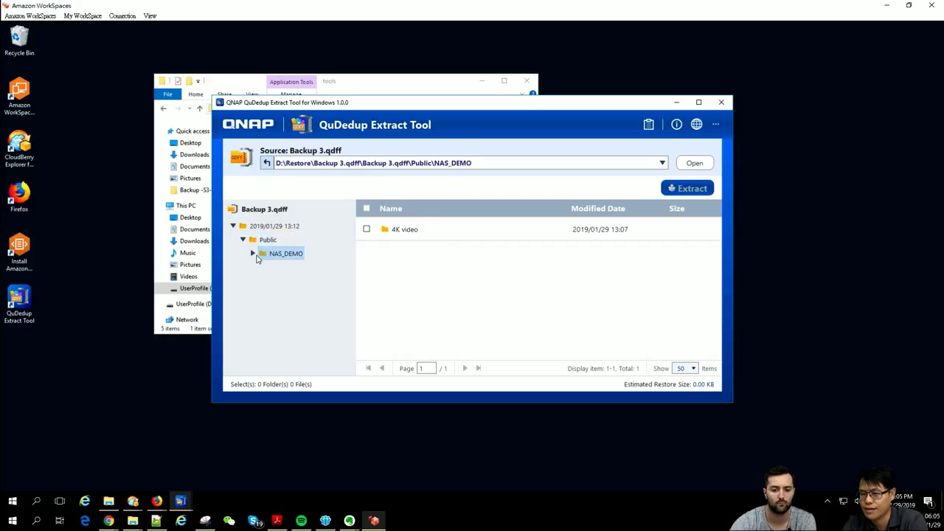
{"action": "left_click", "coordinate": [255, 255]}
{"action": "left_click", "coordinate": [292, 268]}
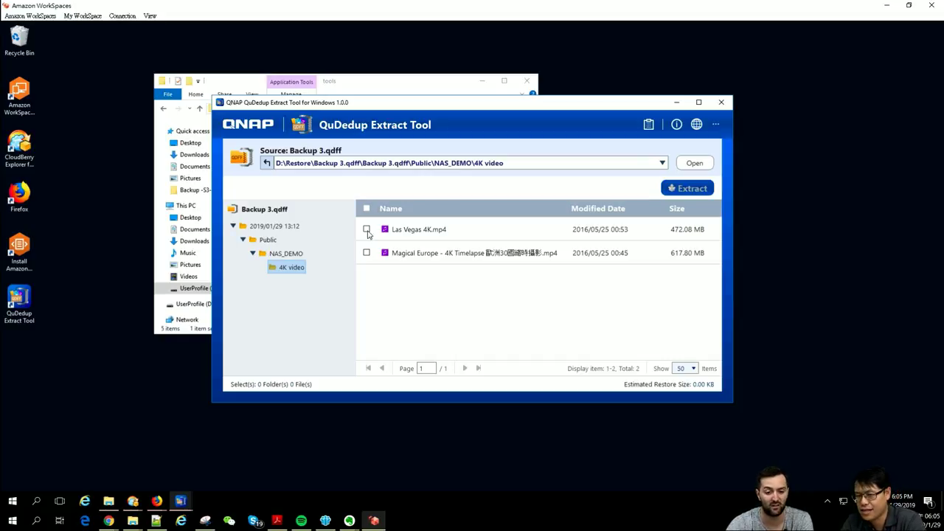
Preview Las Vegas 4K.mp4 from the backup in a maximized player window, and close the player.
{"action": "double_click", "coordinate": [417, 235]}
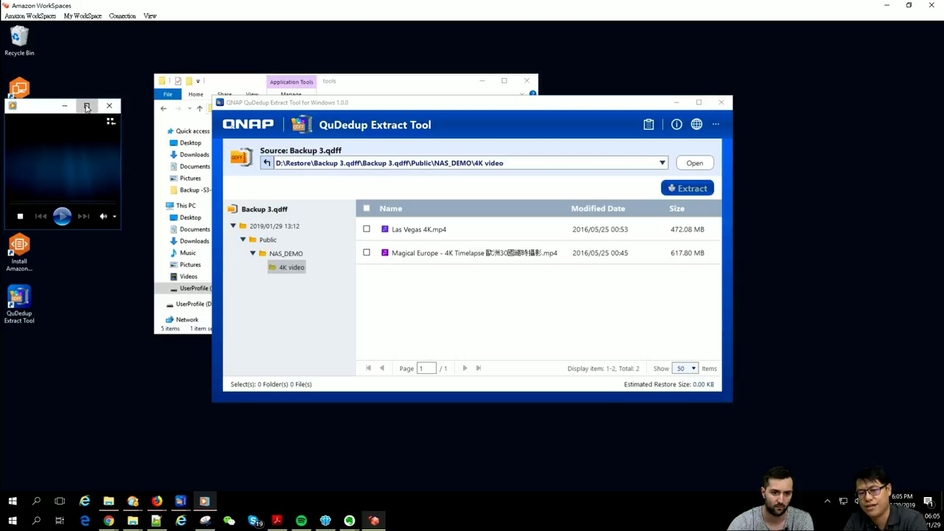
{"action": "left_click", "coordinate": [87, 107]}
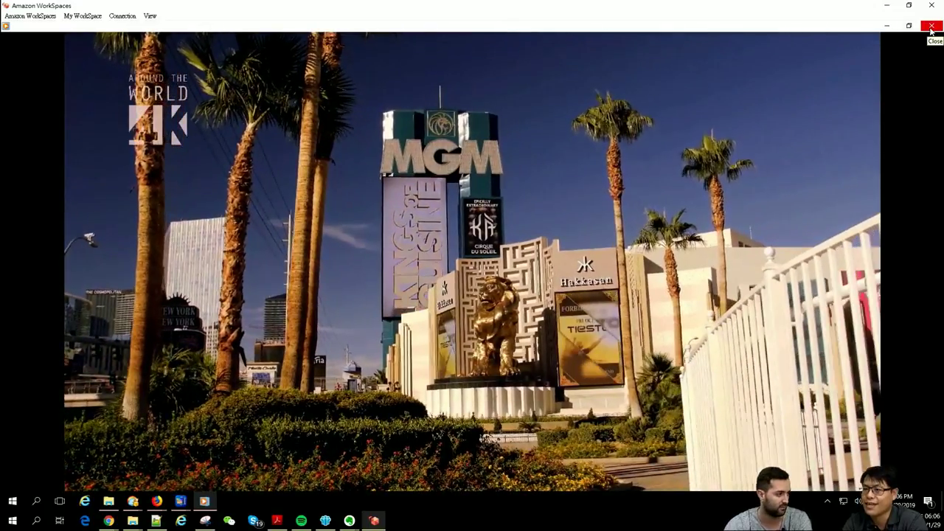
{"action": "left_click", "coordinate": [931, 27]}
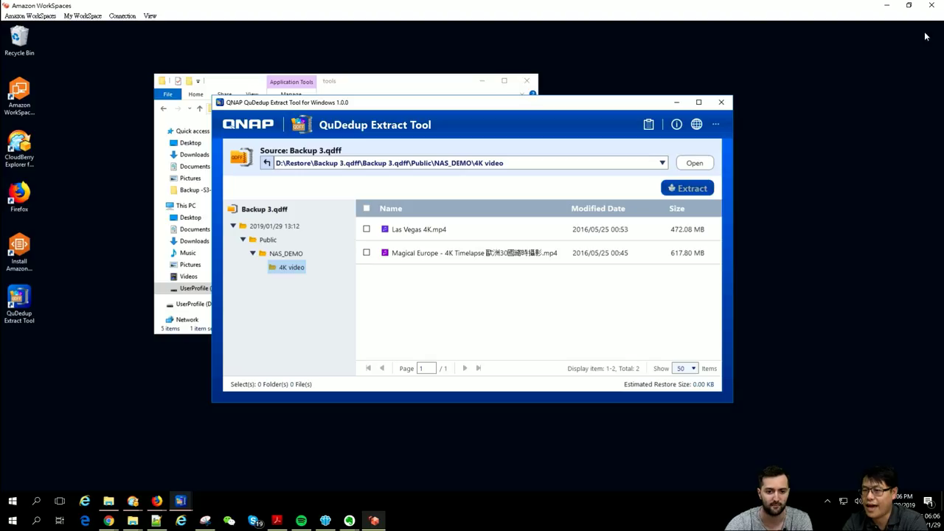